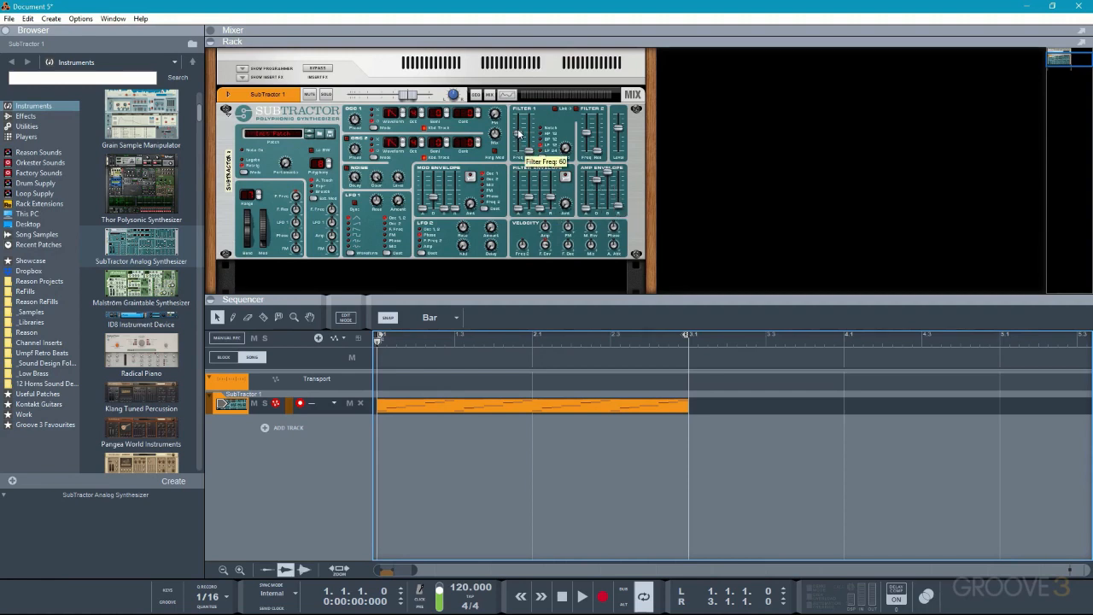
# Lower SubTractor's Filter 1 frequency to 32 while the two-bar loop plays.
pyautogui.press('space')
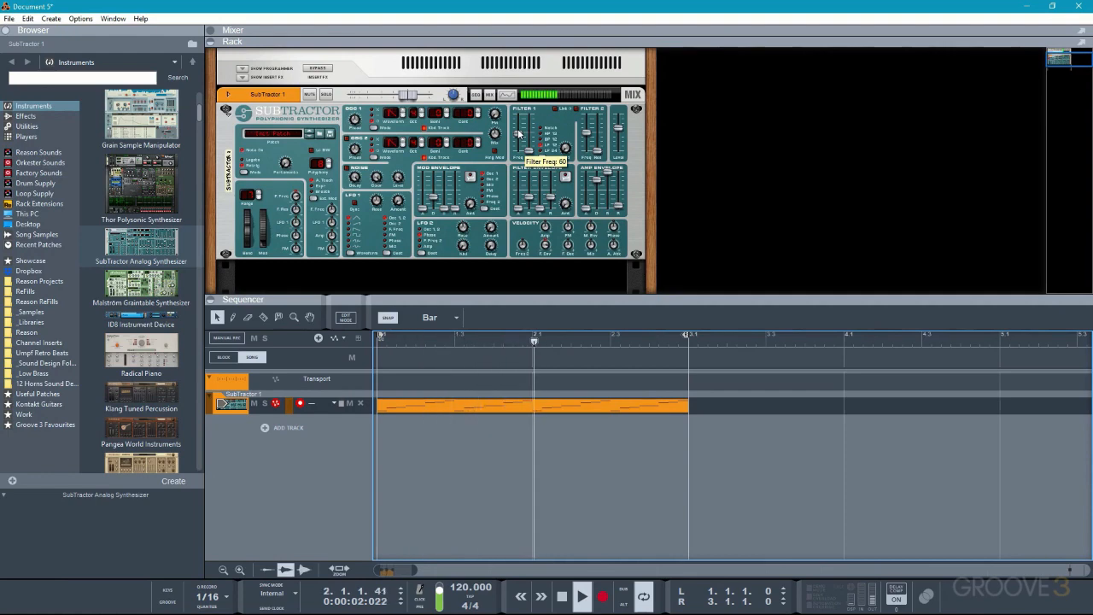
pyautogui.moveTo(517, 134); pyautogui.dragTo(519, 146)
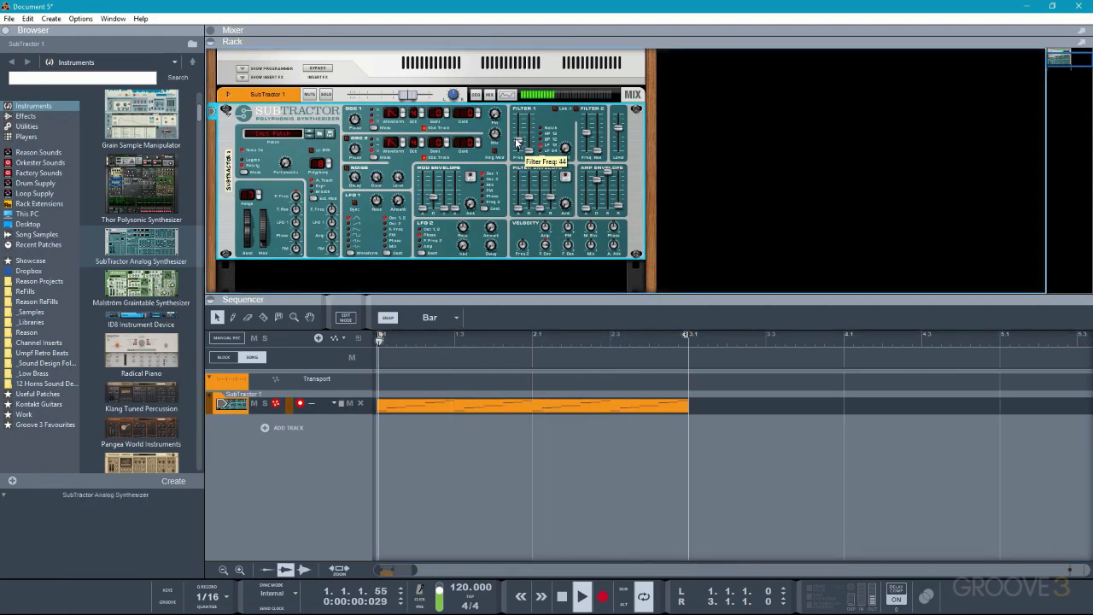
pyautogui.press('space')
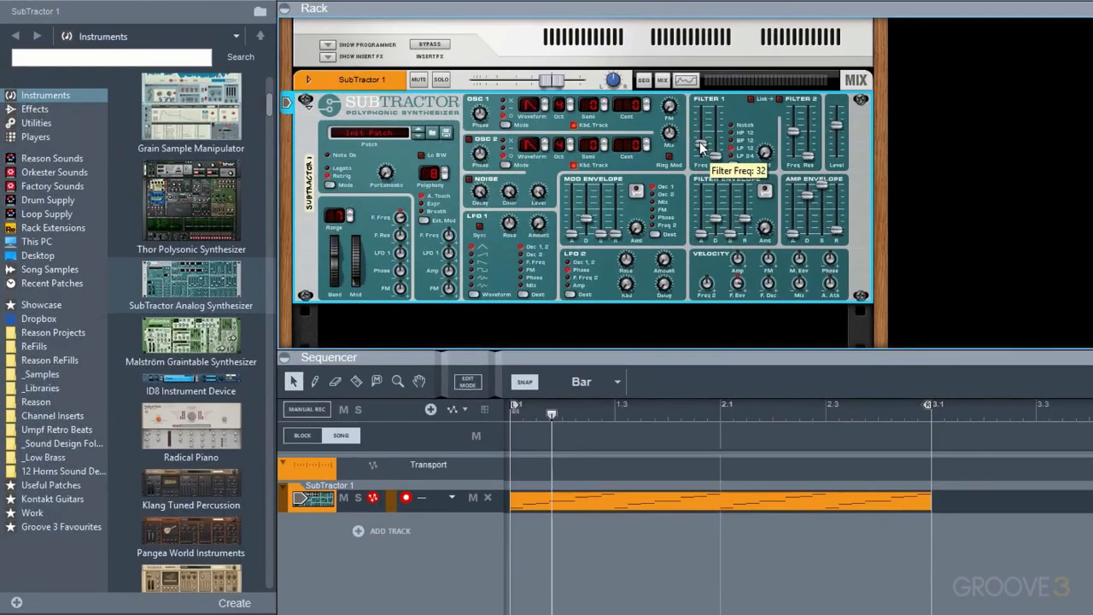
# Create a Filter Freq automation lane for SubTractor, draw a two-bar clip from bar 1 to bar 3 and open it for inline editing.
pyautogui.keyDown('alt'); pyautogui.click(701, 148); pyautogui.keyUp('alt')
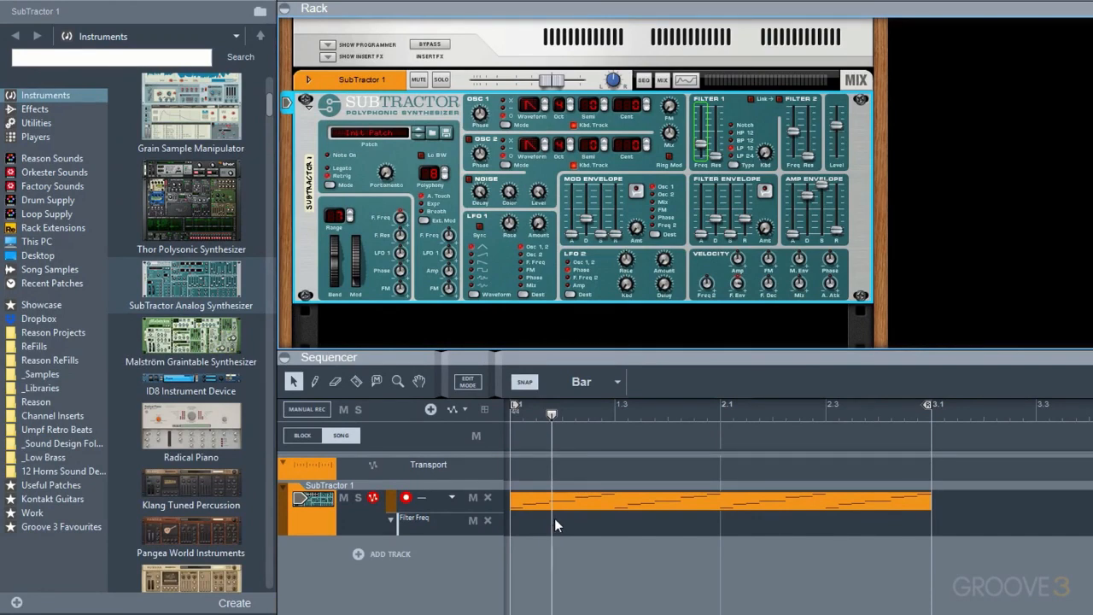
pyautogui.moveTo(557, 517); pyautogui.dragTo(808, 530)
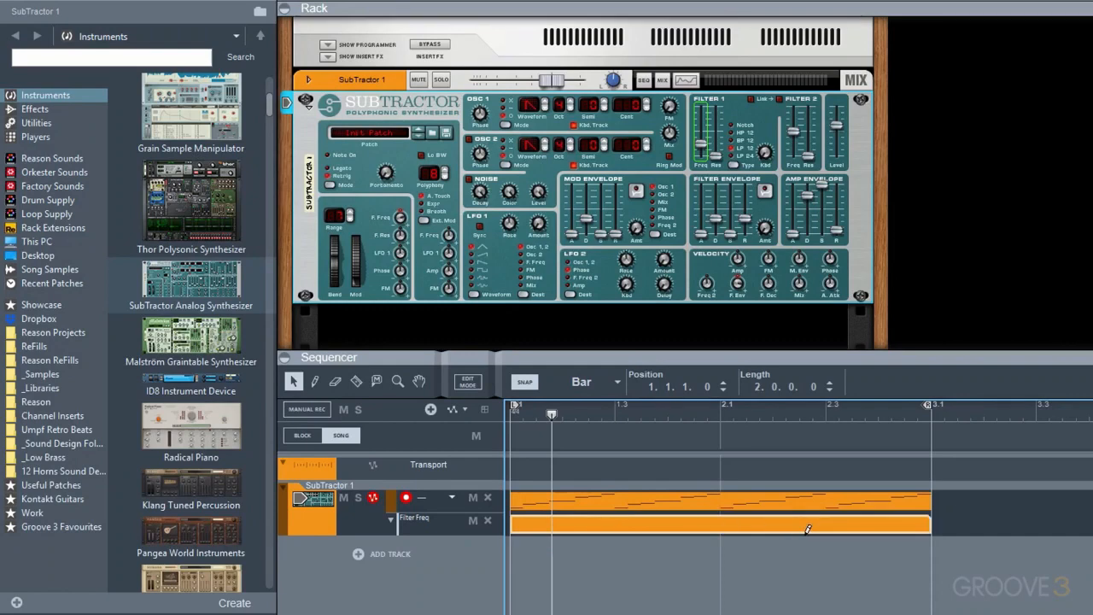
pyautogui.doubleClick(751, 530)
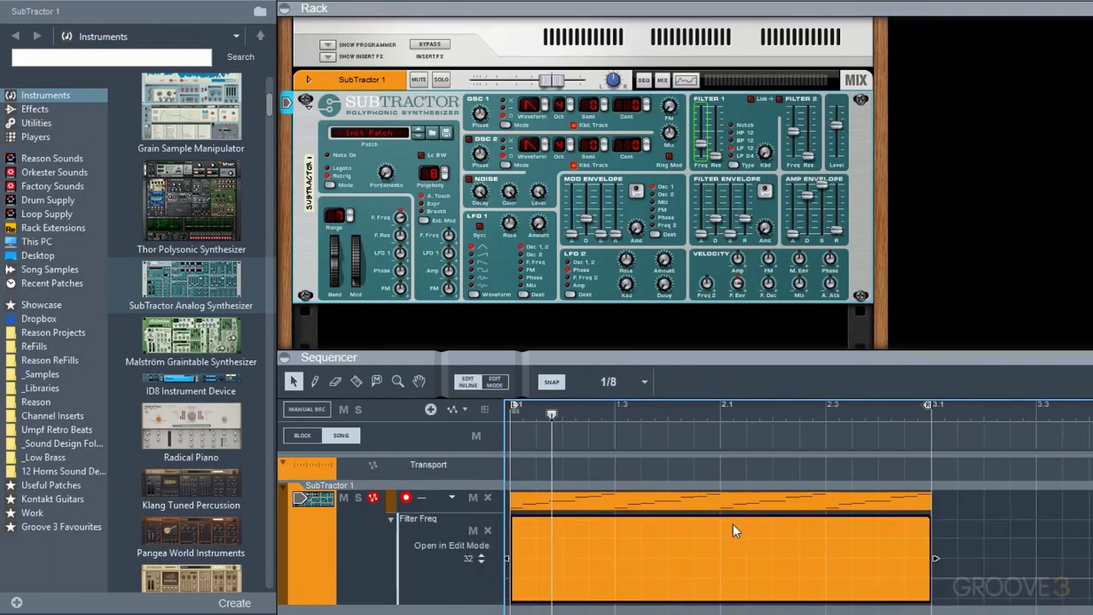
# Draw a falling Filter Freq ramp from 121 at bar 1 to 4 at bar 3, and redraw it as a freehand wave.
pyautogui.click(515, 523)
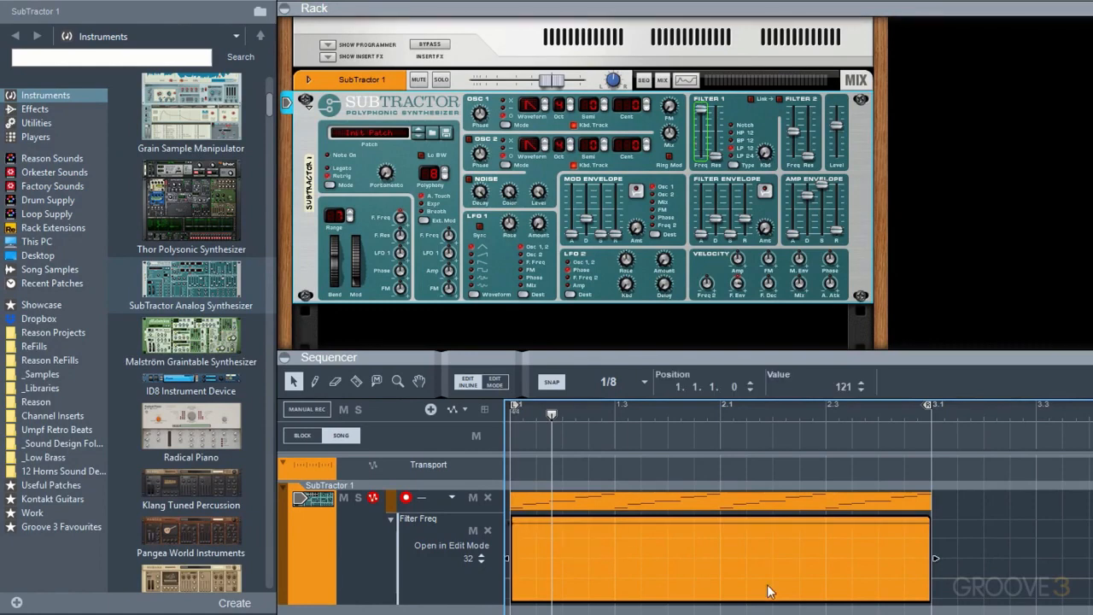
pyautogui.click(925, 599)
pyautogui.press('space')
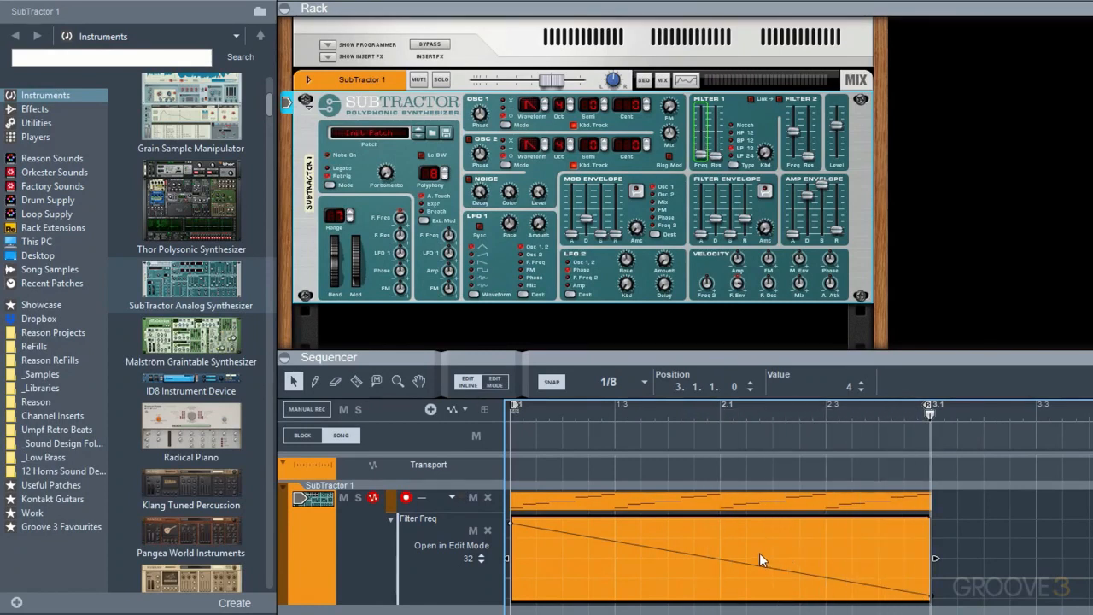
pyautogui.moveTo(536, 567)
pyautogui.mouseDown()
pyautogui.moveTo(551, 555)
pyautogui.moveTo(732, 527)
pyautogui.moveTo(908, 586)
pyautogui.moveTo(931, 608)
pyautogui.mouseUp()
pyautogui.press('space')
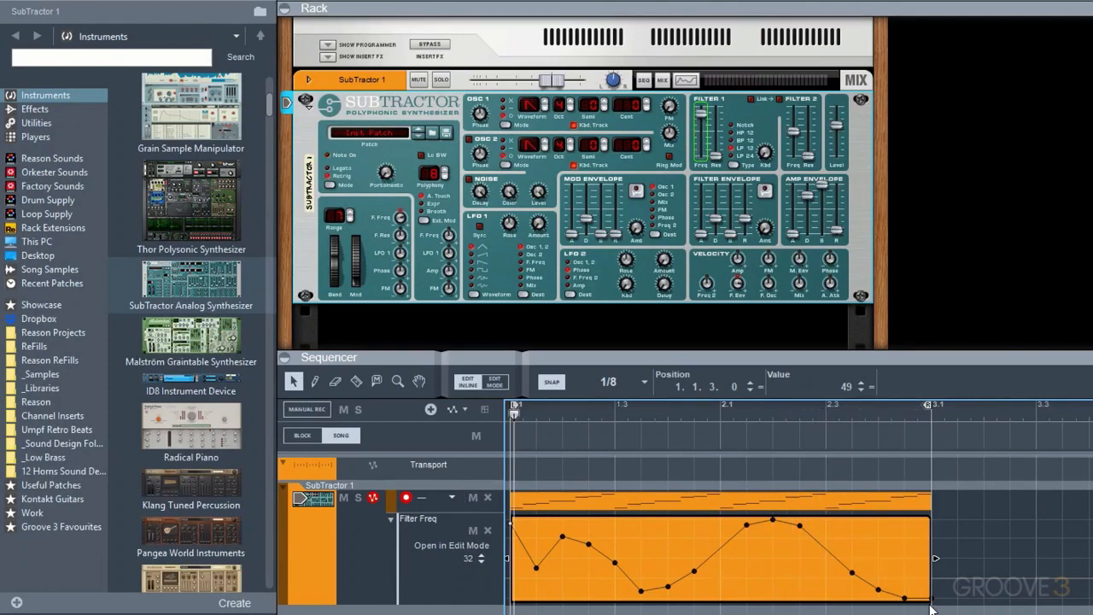
# Set snapping to Grid at 1/64 resolution, draw a denser Filter Freq wave from about beat 1.2 to past 1.4, and play it.
pyautogui.click(620, 386)
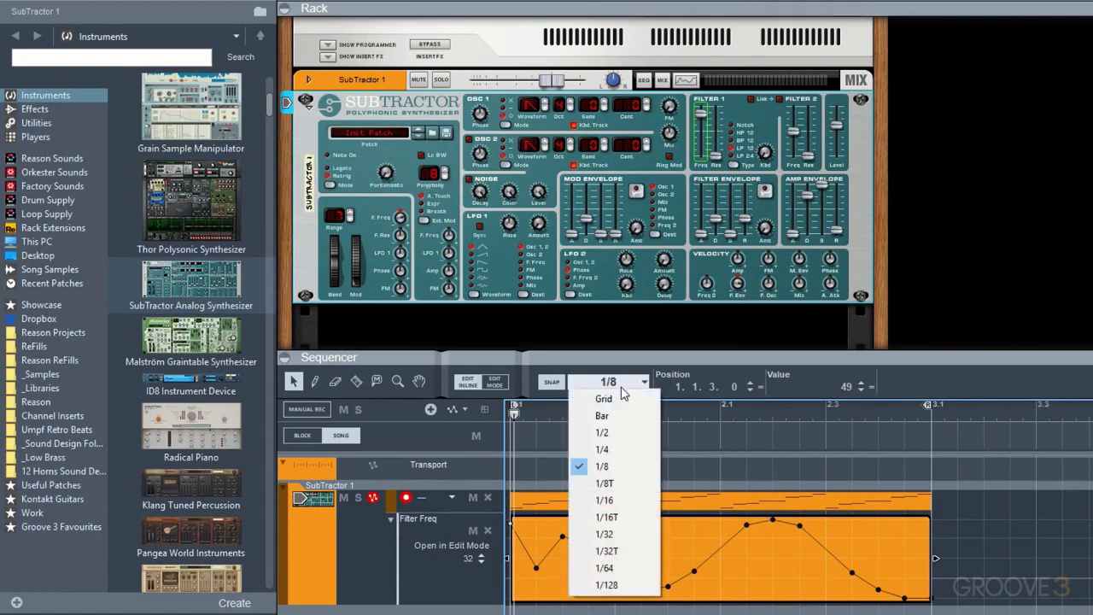
pyautogui.click(611, 403)
pyautogui.press('h')
pyautogui.press('h')
pyautogui.press('h')
pyautogui.press('h')
pyautogui.press('h')
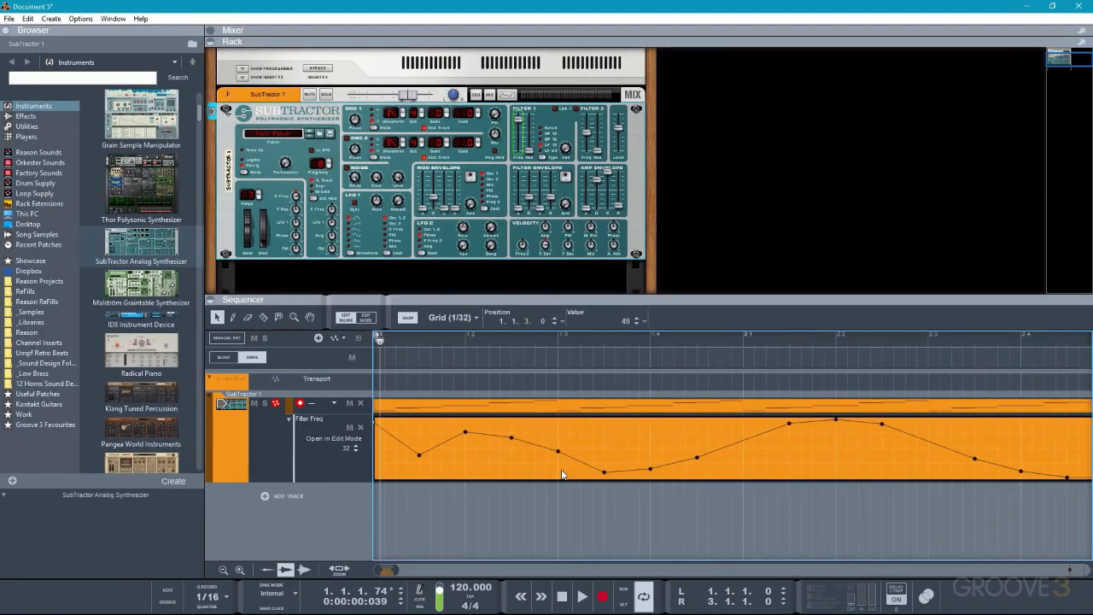
pyautogui.press('h')
pyautogui.press('h')
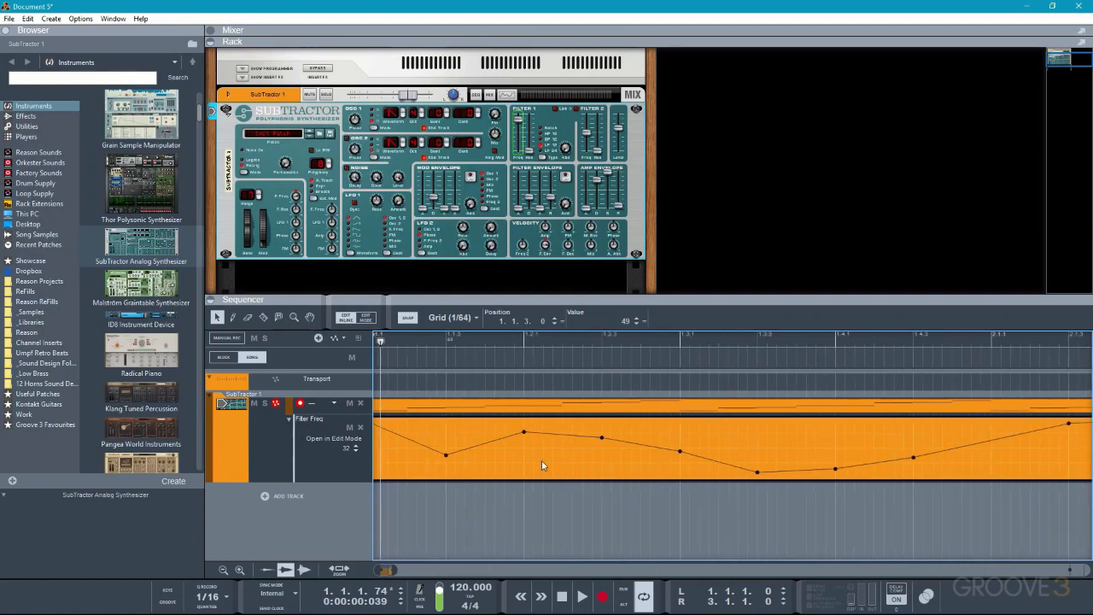
pyautogui.moveTo(529, 446)
pyautogui.mouseDown()
pyautogui.moveTo(586, 437)
pyautogui.moveTo(794, 459)
pyautogui.moveTo(880, 454)
pyautogui.mouseUp()
pyautogui.press('space')
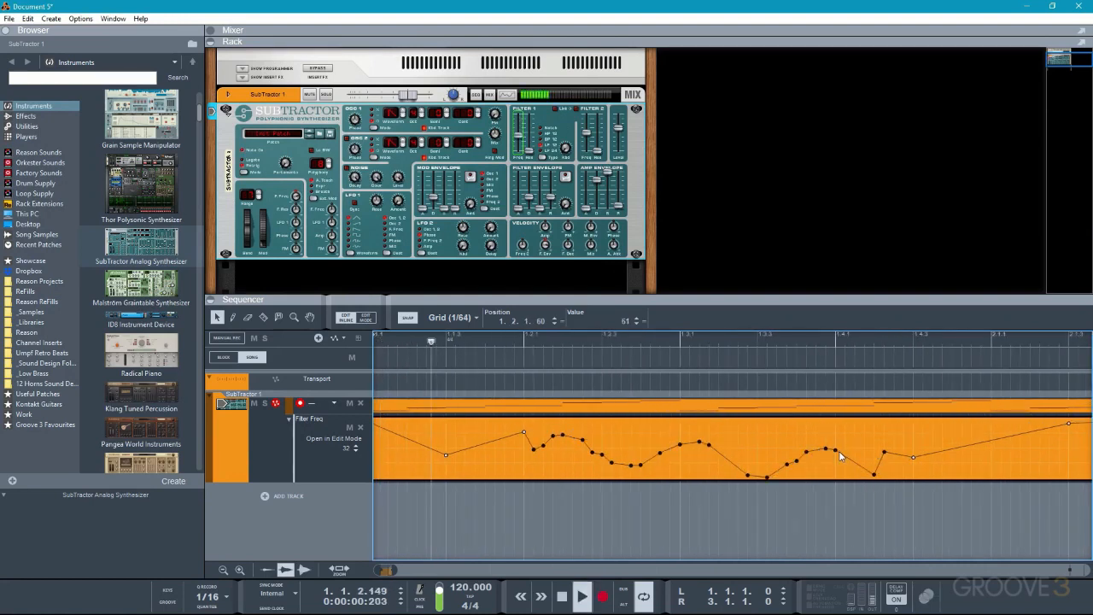
pyautogui.press('space')
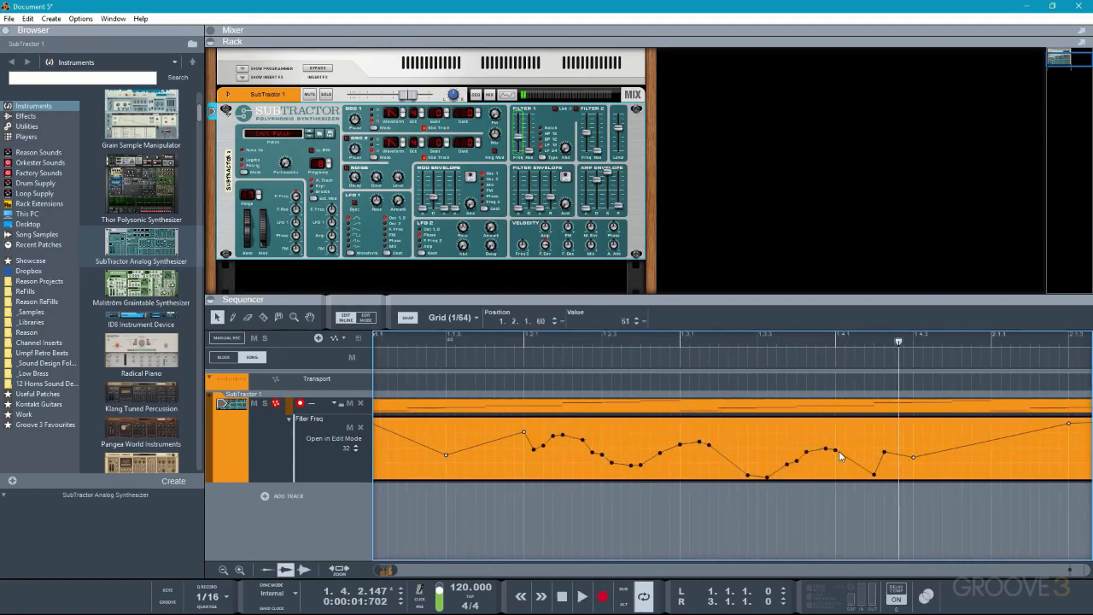
# Set snapping to 1/16 and redraw the Filter Freq wave across the whole clip.
pyautogui.click(452, 317)
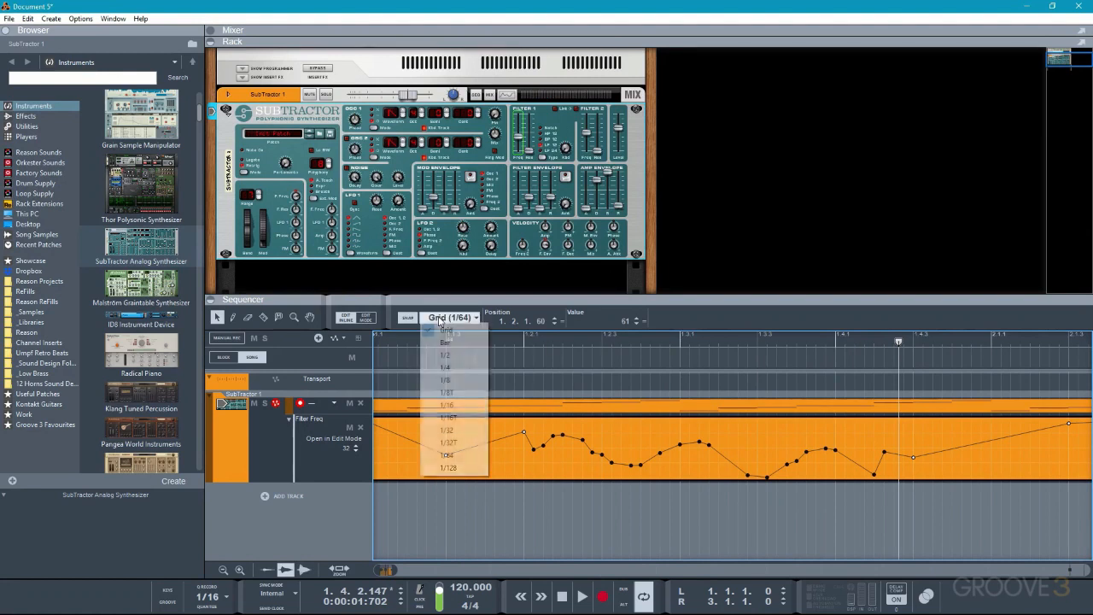
pyautogui.click(455, 409)
pyautogui.scroll(-7, 462, 428)
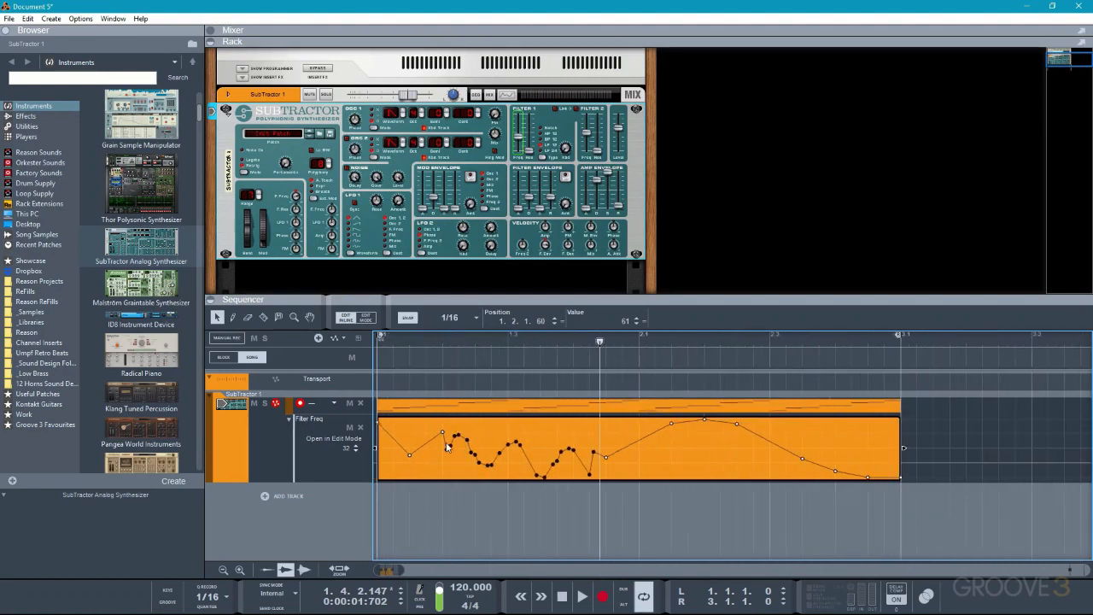
pyautogui.moveTo(384, 454)
pyautogui.mouseDown()
pyautogui.moveTo(458, 443)
pyautogui.moveTo(869, 471)
pyautogui.mouseUp()
pyautogui.hotkey('shift', 'Return')
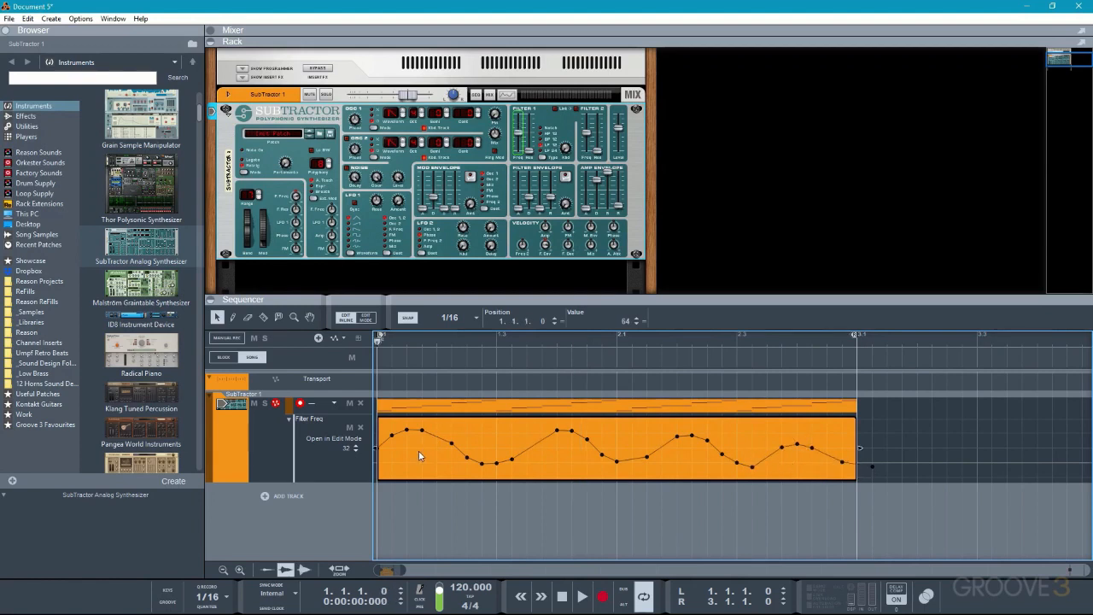
# Turn snapping off, draw a smooth freehand Filter Freq curve across most of the clip, and close the clip.
pyautogui.press('s')
pyautogui.moveTo(408, 458)
pyautogui.mouseDown()
pyautogui.moveTo(424, 429)
pyautogui.moveTo(551, 459)
pyautogui.moveTo(645, 441)
pyautogui.moveTo(759, 439)
pyautogui.moveTo(840, 475)
pyautogui.mouseUp()
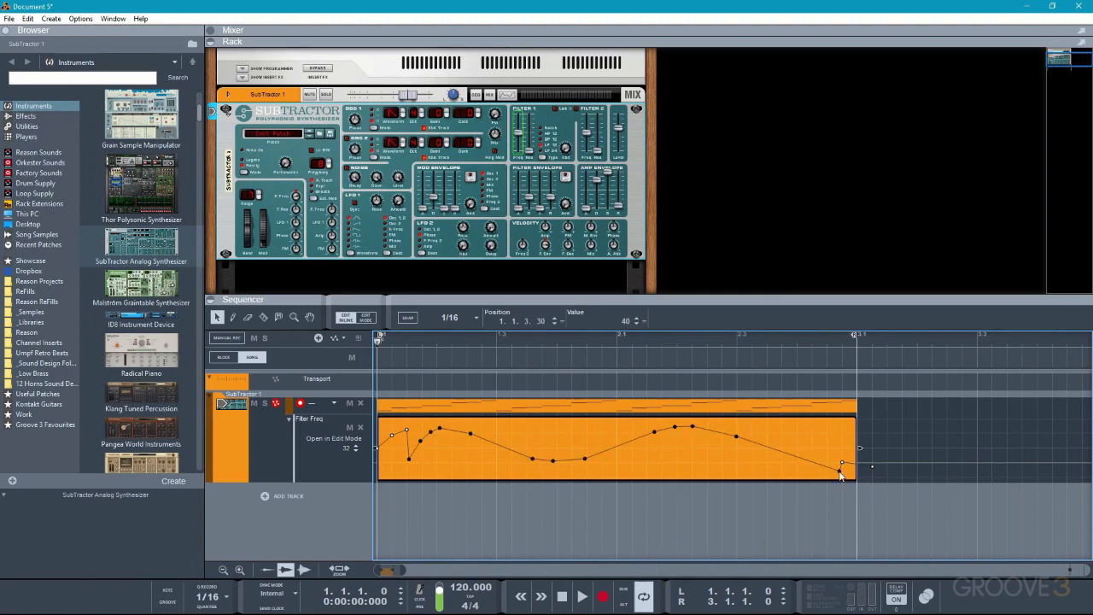
pyautogui.press('Escape')
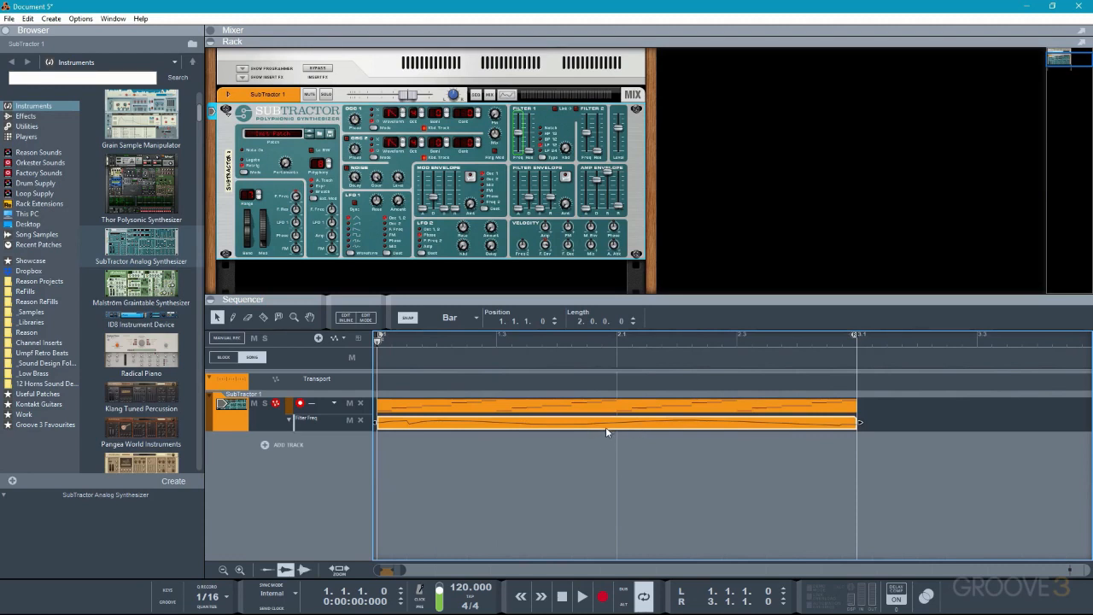
# Apply Automation Cleanup at the Maximum level to the Filter Freq clip.
pyautogui.press('F8')
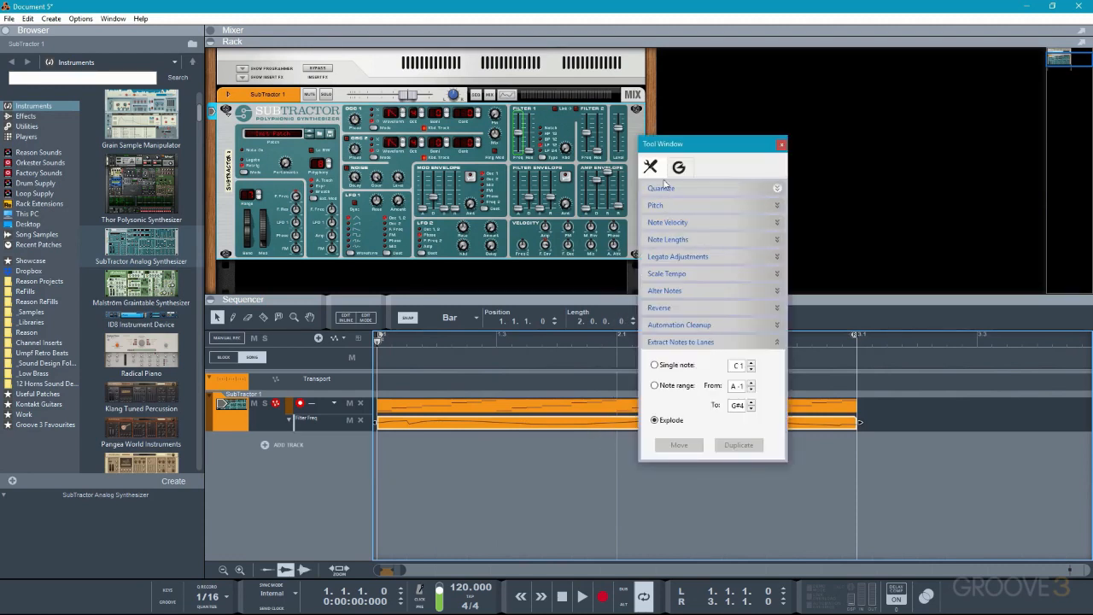
pyautogui.click(674, 326)
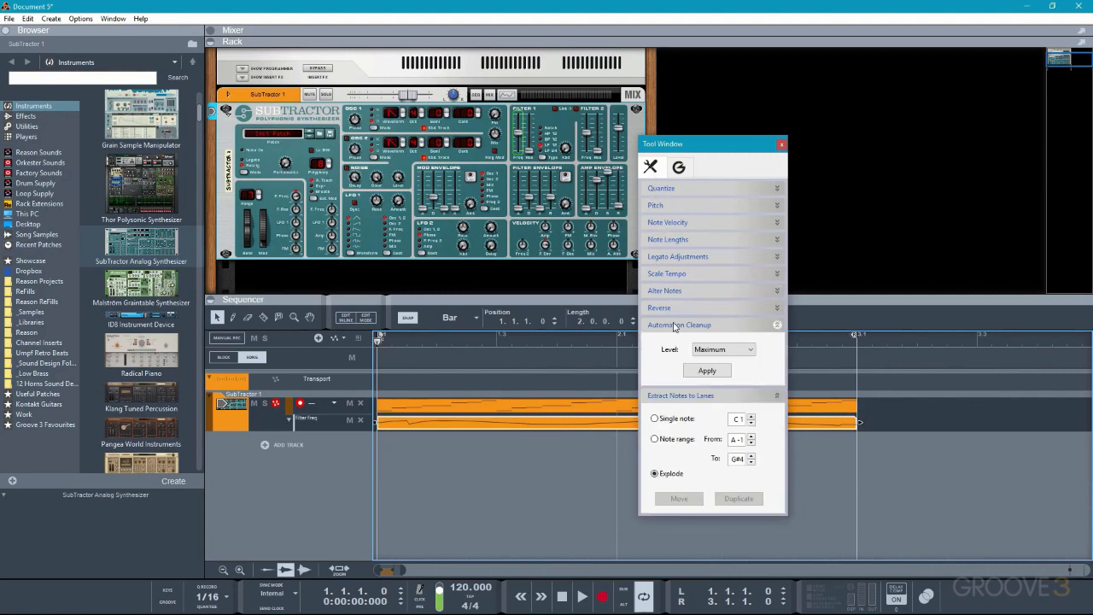
pyautogui.click(702, 373)
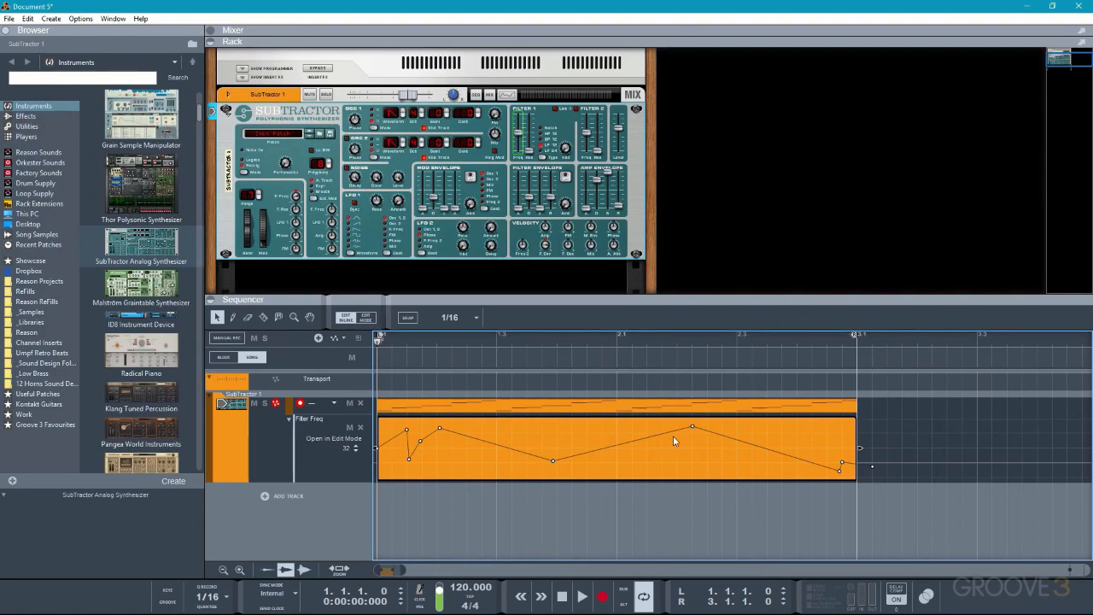
# Draw a flat Filter Freq section at 49 mid-clip, and replace it with a freehand wave spanning most of the clip.
pyautogui.moveTo(481, 458); pyautogui.dragTo(724, 453)
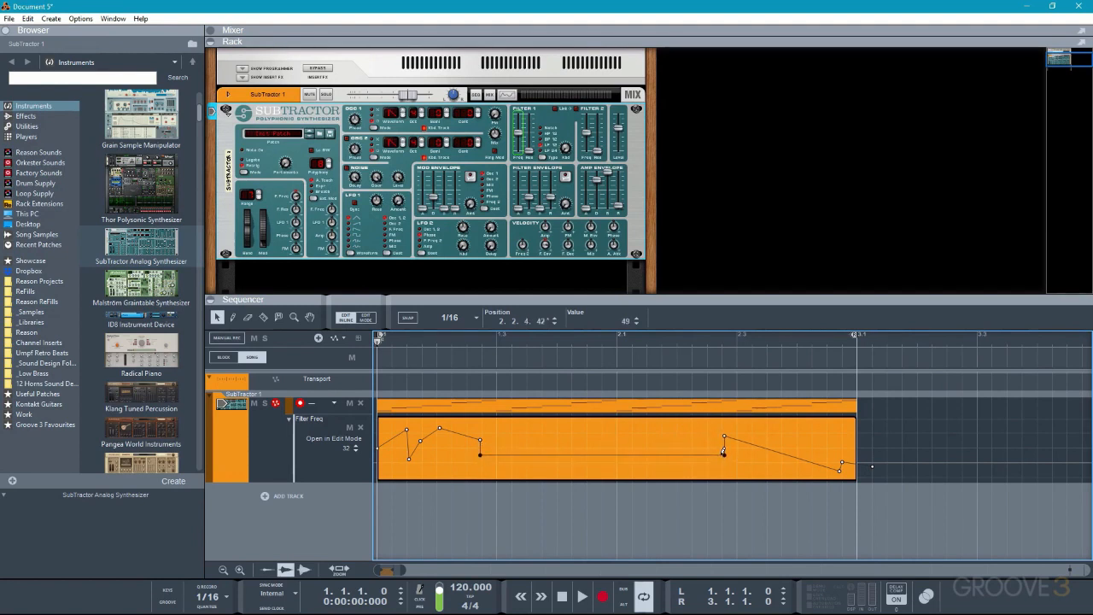
pyautogui.moveTo(391, 459)
pyautogui.mouseDown()
pyautogui.moveTo(406, 437)
pyautogui.moveTo(502, 460)
pyautogui.moveTo(598, 432)
pyautogui.moveTo(766, 424)
pyautogui.moveTo(777, 439)
pyautogui.mouseUp()
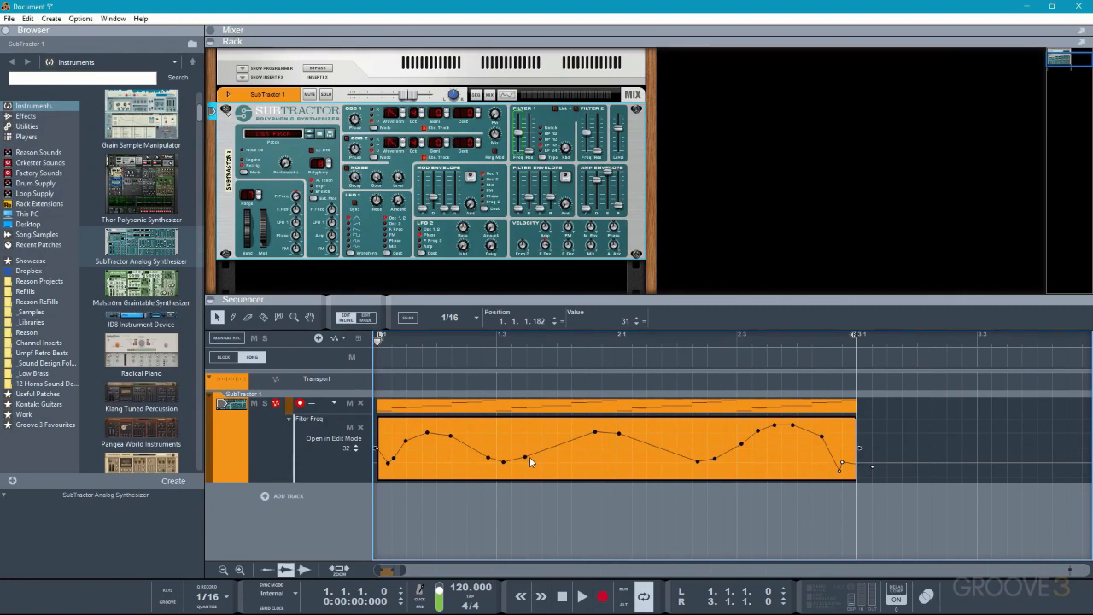
# Draw a flat Filter Freq section at value 1 from about 1.3.2 to 2.1.3, and play the clip.
pyautogui.moveTo(510, 457)
pyautogui.mouseDown()
pyautogui.moveTo(521, 473)
pyautogui.moveTo(630, 471)
pyautogui.moveTo(647, 427)
pyautogui.moveTo(649, 472)
pyautogui.mouseUp()
pyautogui.press('space')
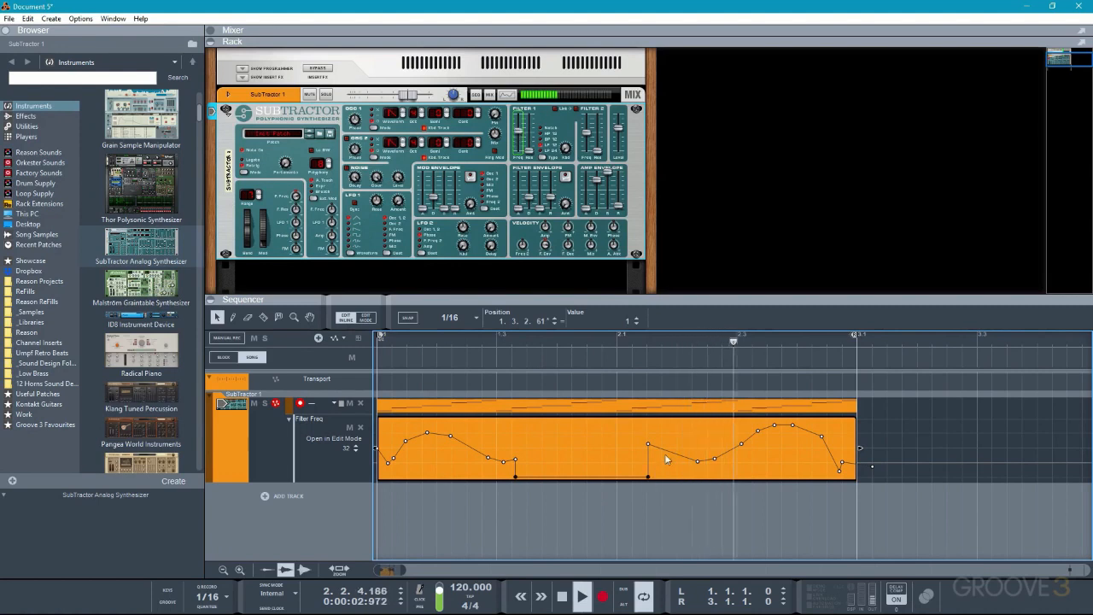
pyautogui.press('space')
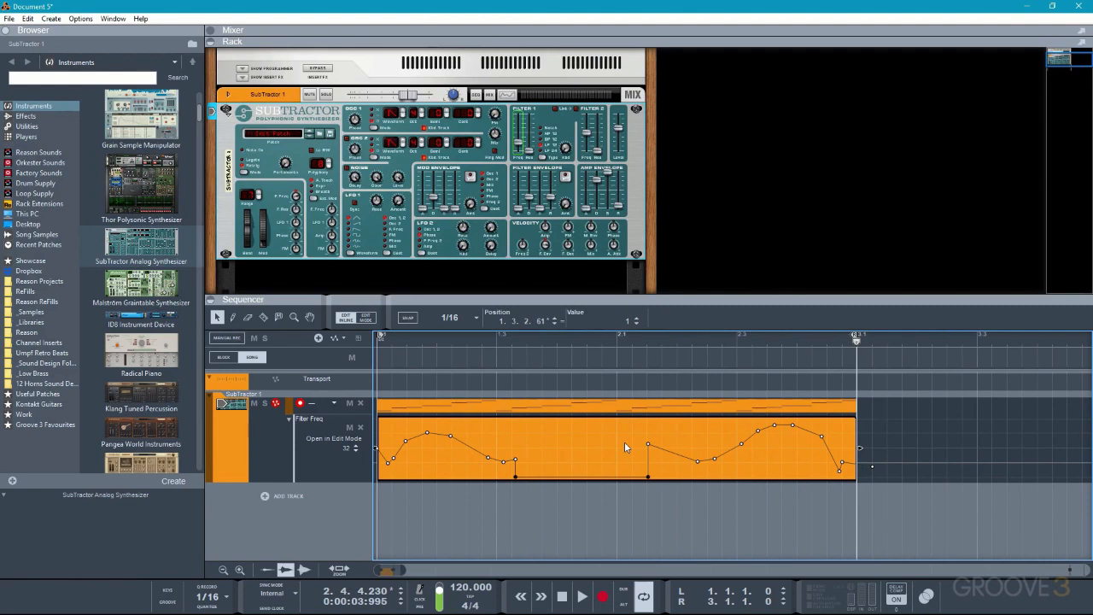
# Delete all automation points in the Filter Freq clip.
pyautogui.click(591, 425)
pyautogui.hotkey('ctrl', 'a')
pyautogui.press('Delete')
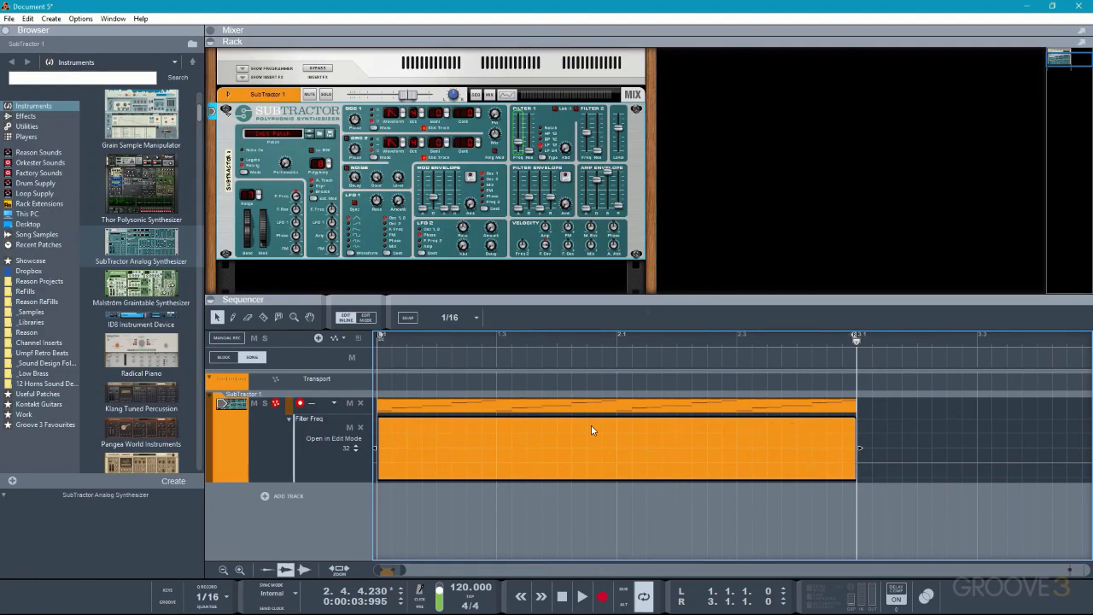
# Turn snapping on at 1/8, draw alternating high and low stepped Filter Freq levels across the two-bar clip, and play it.
pyautogui.click(447, 316)
pyautogui.click(441, 382)
pyautogui.click(389, 433)
pyautogui.click(422, 466)
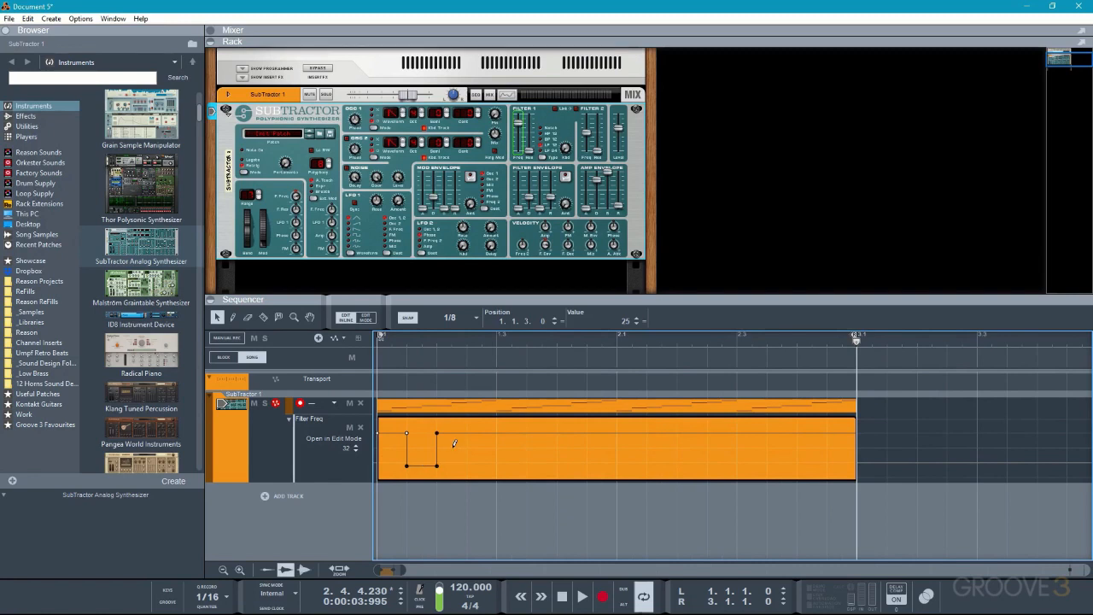
pyautogui.click(452, 447)
pyautogui.keyDown('alt'); pyautogui.click(484, 472); pyautogui.keyUp('alt')
pyautogui.keyDown('alt'); pyautogui.click(541, 448); pyautogui.keyUp('alt')
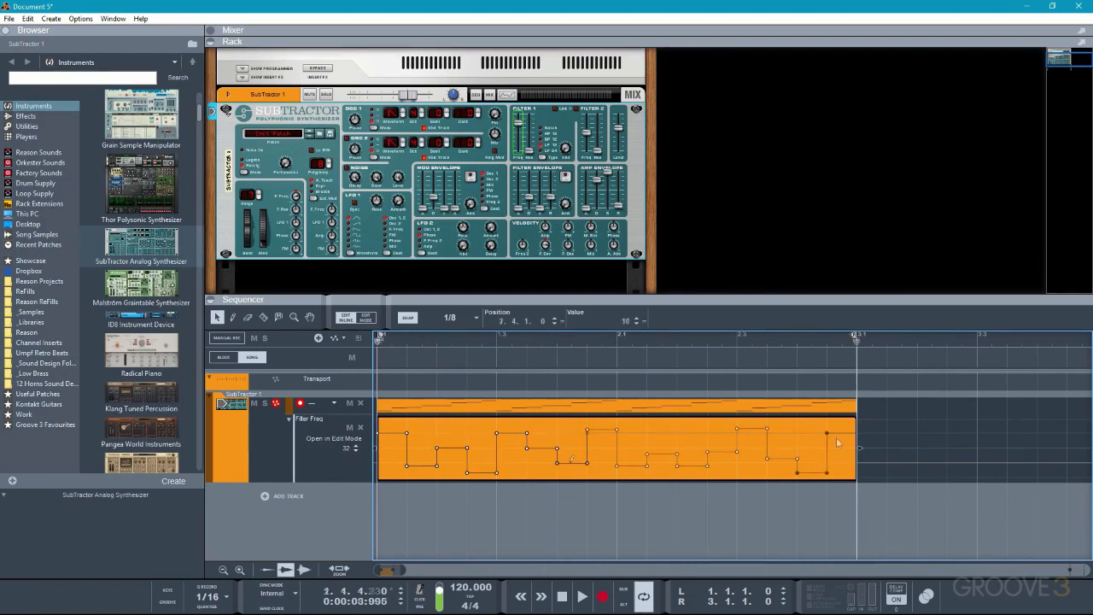
pyautogui.press('space')
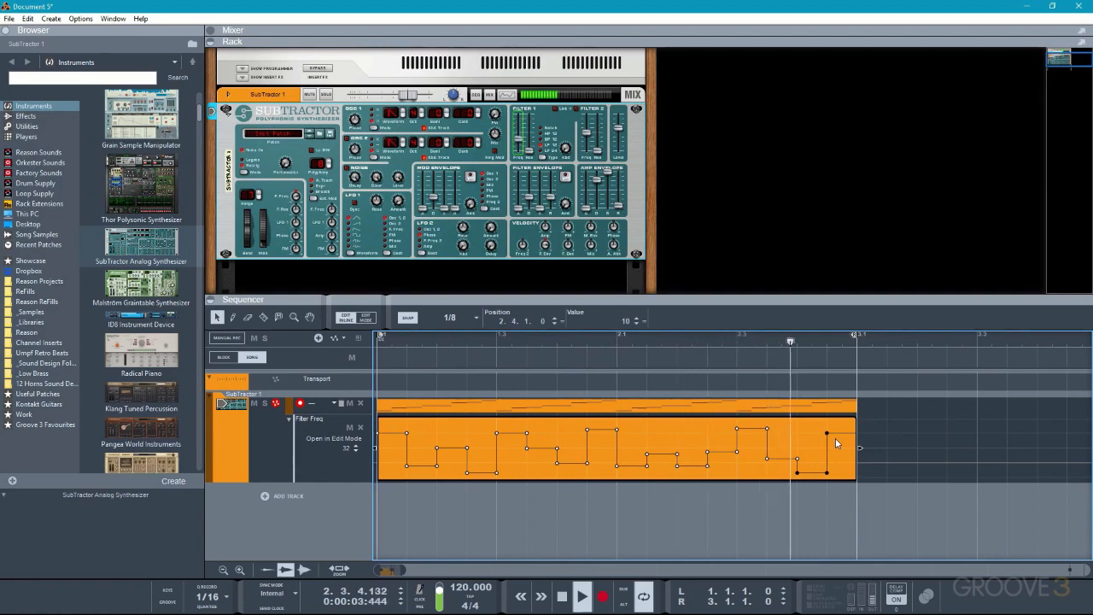
pyautogui.press('space')
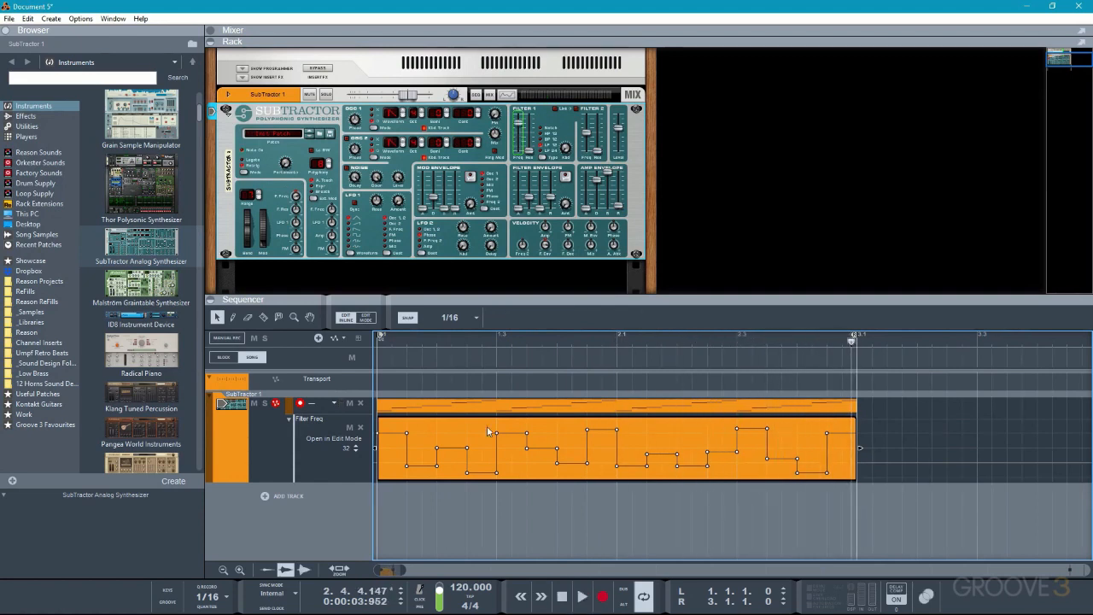
# With snapping at 1/16, redraw the Filter Freq automation from beat 1.3 onward as mixed steps and slopes, and play it.
pyautogui.moveTo(487, 428); pyautogui.dragTo(694, 462)
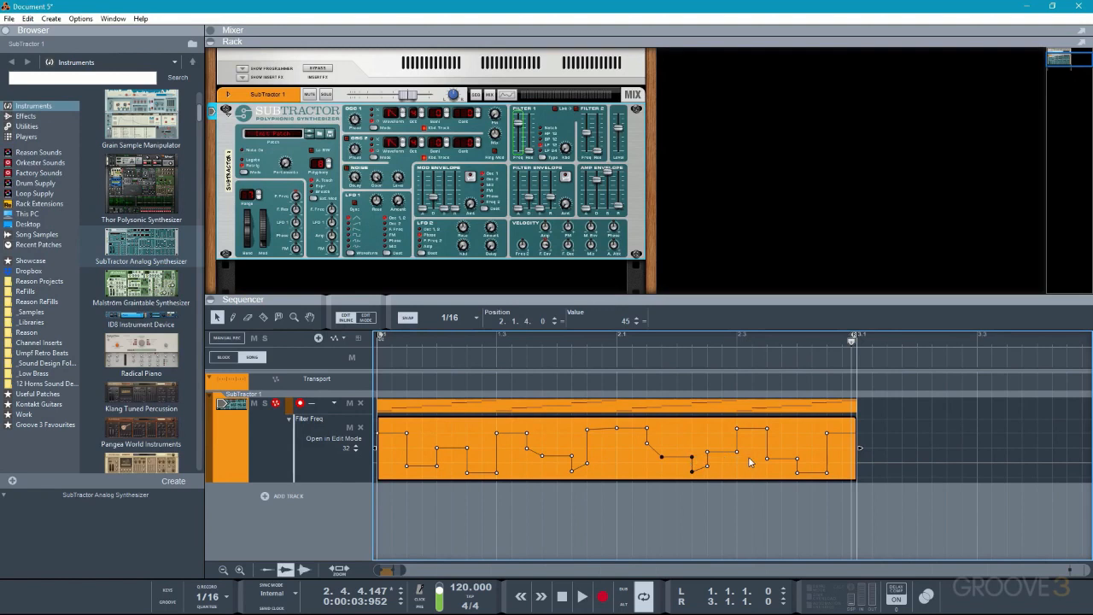
pyautogui.moveTo(485, 426); pyautogui.dragTo(589, 489)
pyautogui.moveTo(498, 475); pyautogui.dragTo(579, 479)
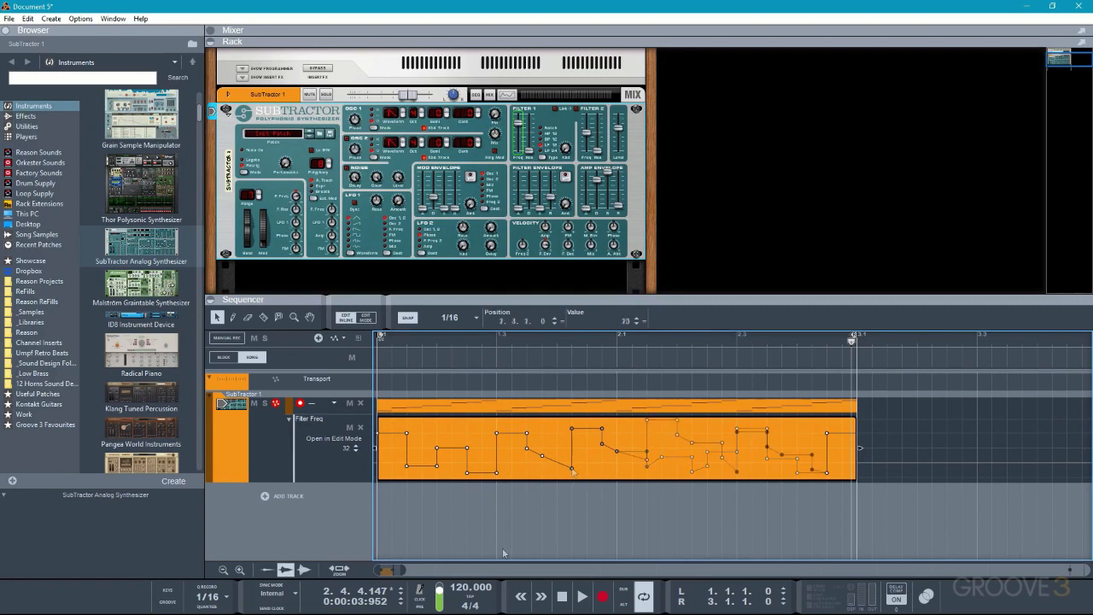
pyautogui.press('space')
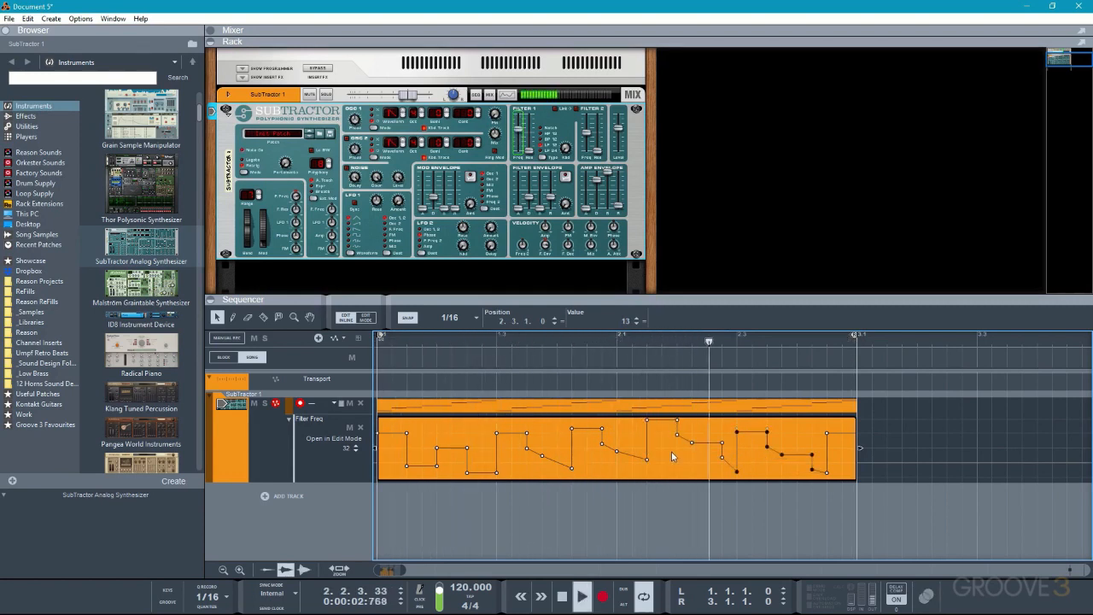
pyautogui.press('space')
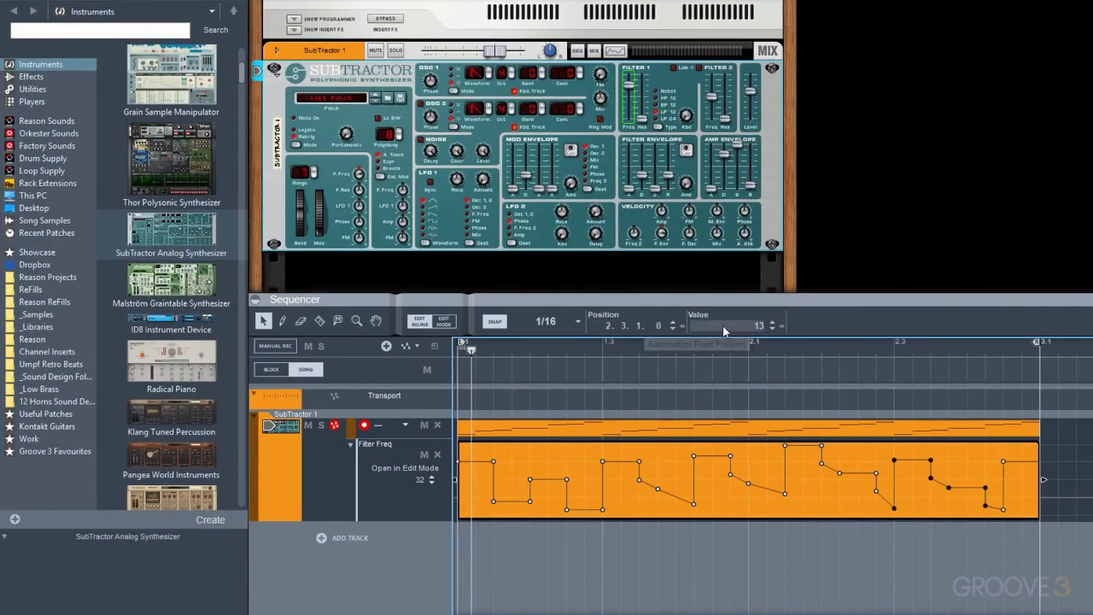
# Match the selected Filter Freq points at value 13, and delete all automation points in the clip.
pyautogui.click(782, 326)
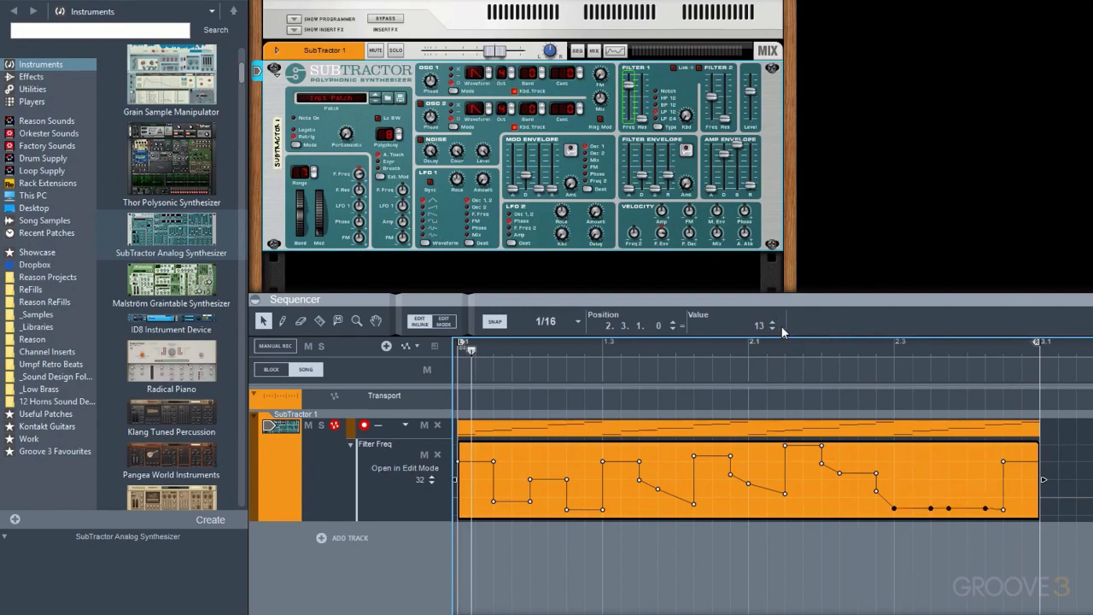
pyautogui.press('Delete')
pyautogui.moveTo(899, 505); pyautogui.dragTo(397, 407)
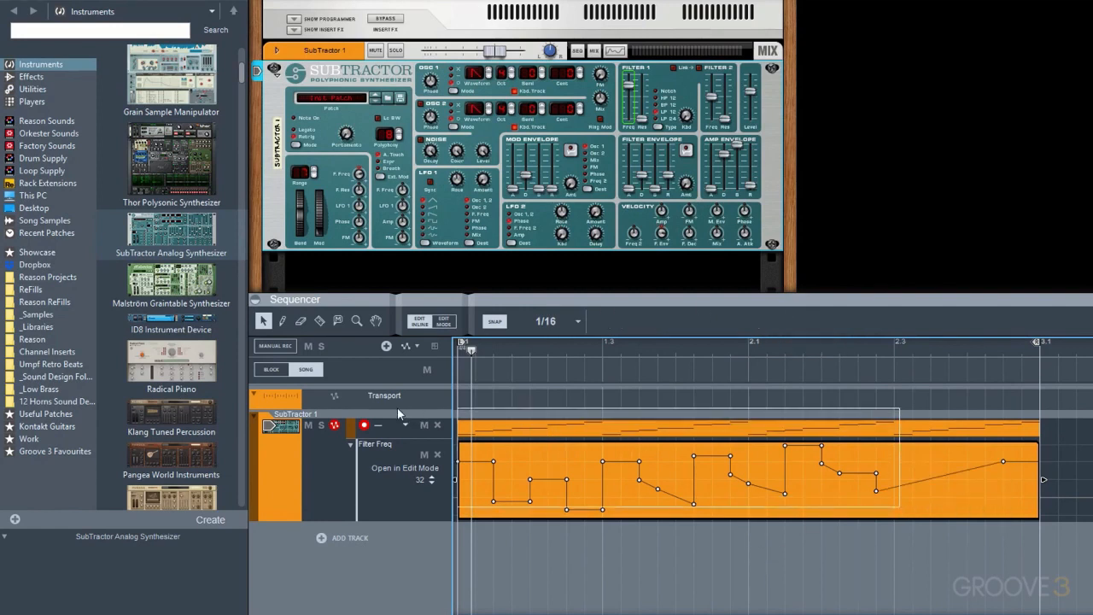
pyautogui.press('Delete')
pyautogui.click(1003, 461)
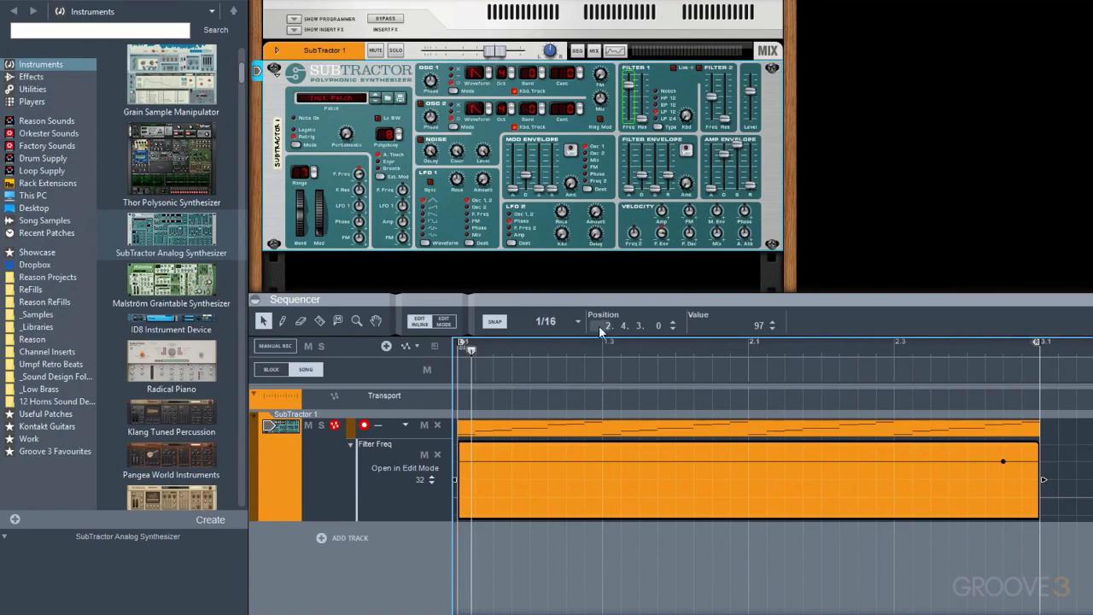
pyautogui.press('Delete')
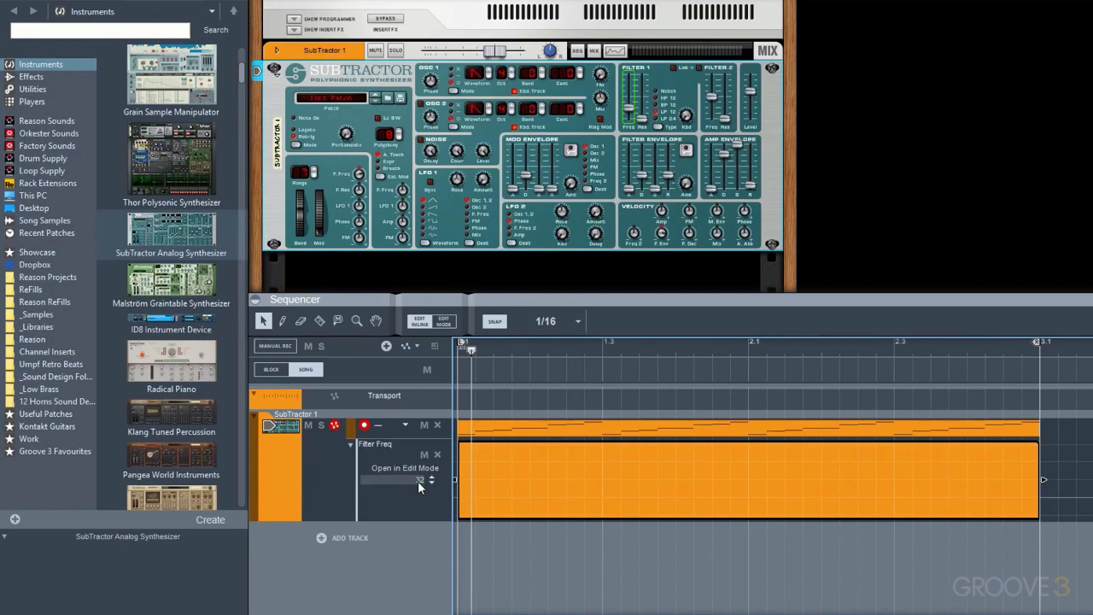
# Draw a wavy freehand Filter Freq curve across the two-bar clip.
pyautogui.click(475, 485)
pyautogui.moveTo(487, 476)
pyautogui.mouseDown()
pyautogui.moveTo(807, 500)
pyautogui.moveTo(958, 471)
pyautogui.moveTo(1014, 502)
pyautogui.mouseUp()
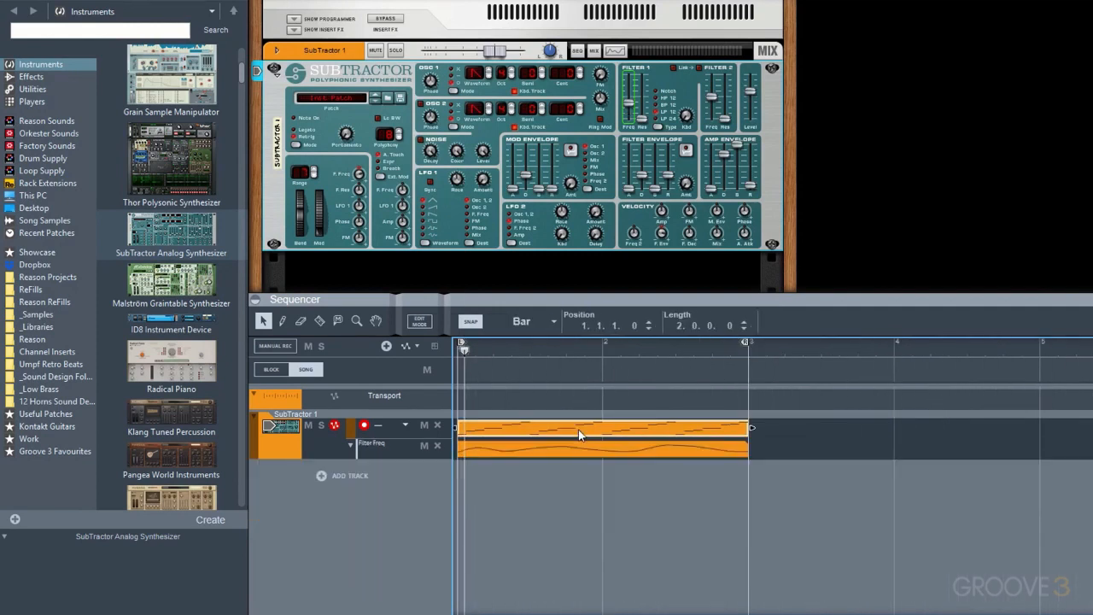
# Duplicate the SubTractor note clip to 3.1.1, extend the loop to bar 5, and play it.
pyautogui.moveTo(573, 428); pyautogui.dragTo(837, 435)
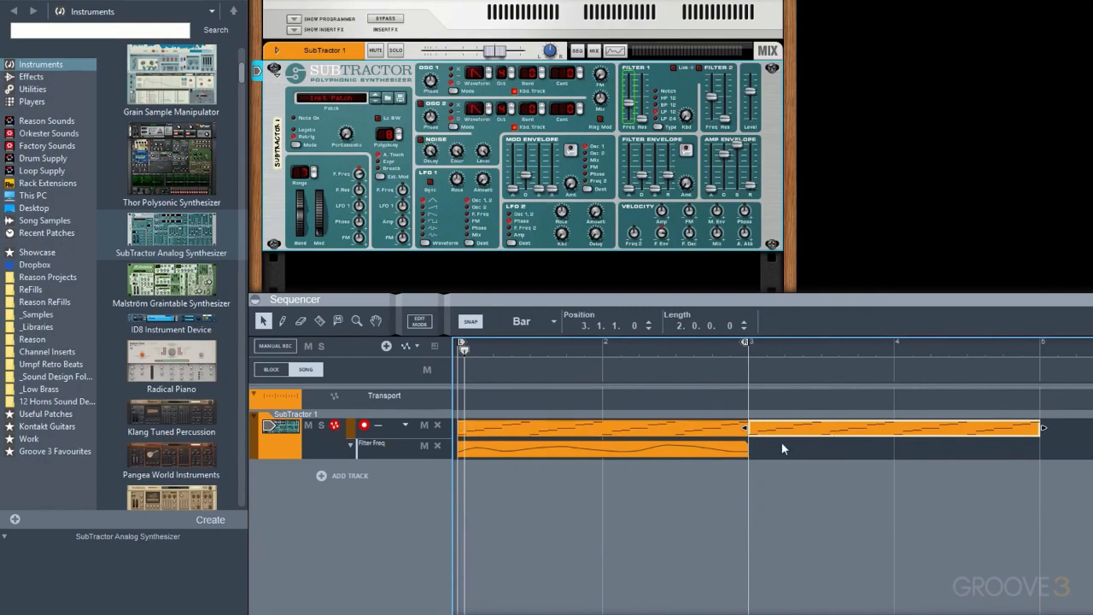
pyautogui.keyDown('alt'); pyautogui.click(1041, 354); pyautogui.keyUp('alt')
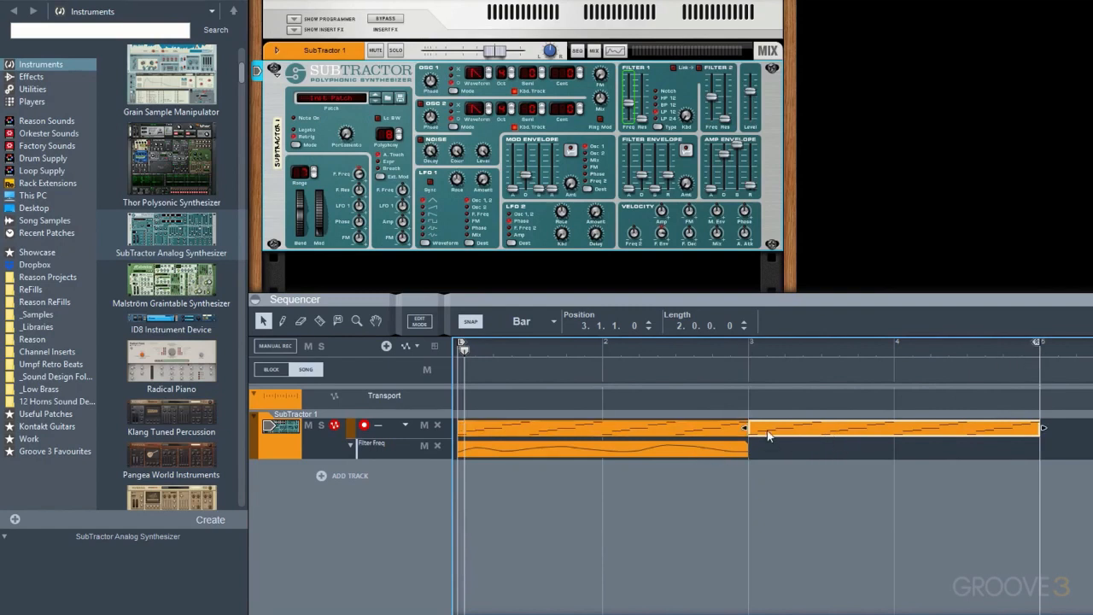
pyautogui.press('space')
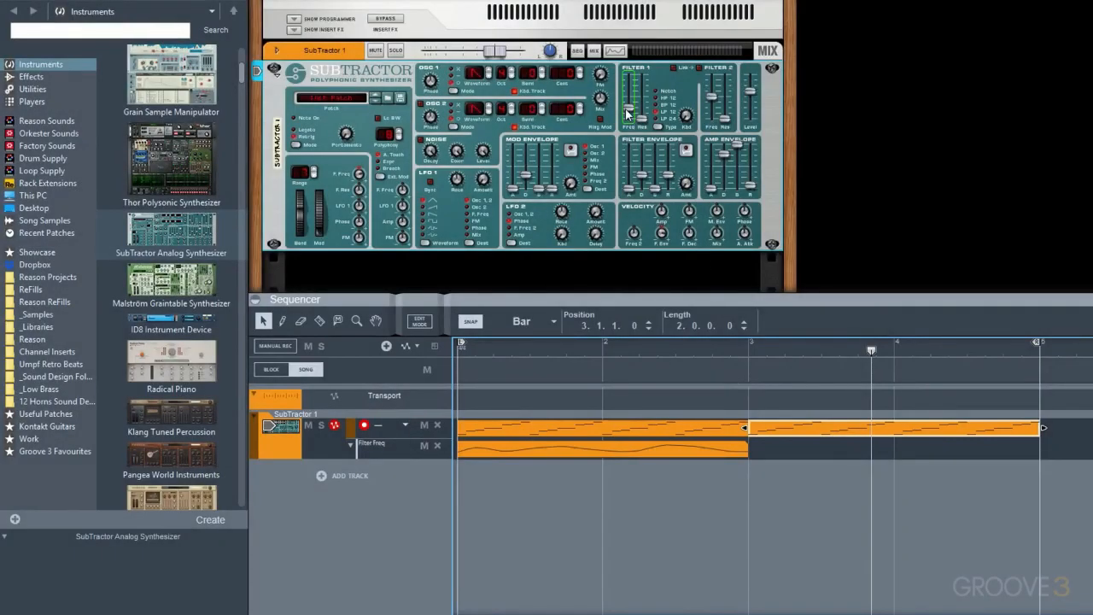
# Set the Filter Freq lane's static value to 80, play the loop, and leave inline clip editing.
pyautogui.click(521, 451)
pyautogui.moveTo(416, 479); pyautogui.dragTo(410, 395)
pyautogui.doubleClick(419, 479)
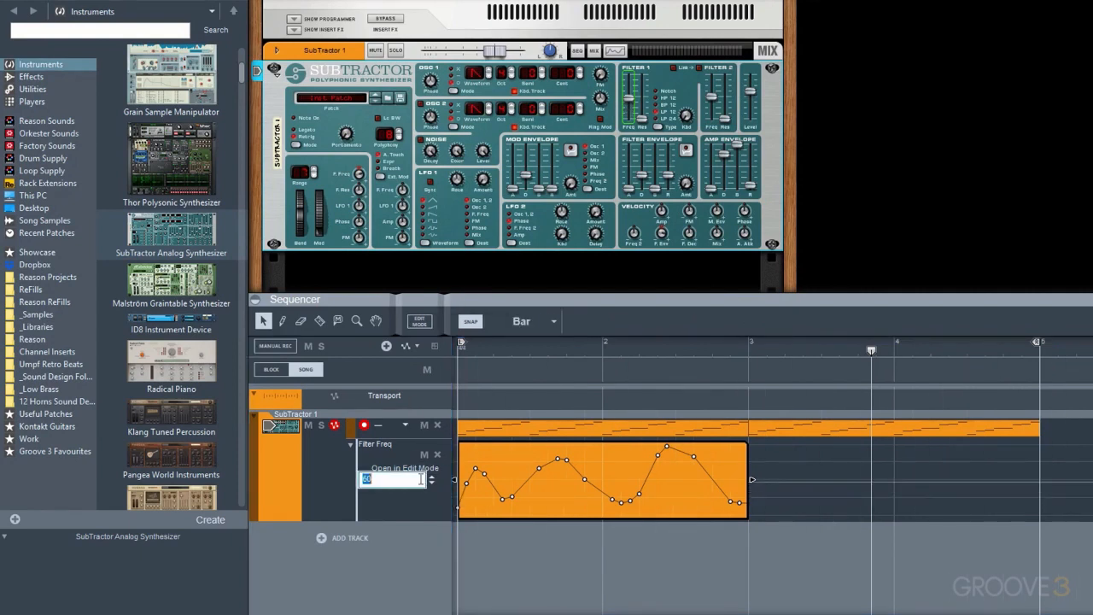
pyautogui.write('80')
pyautogui.press('Return')
pyautogui.press('space')
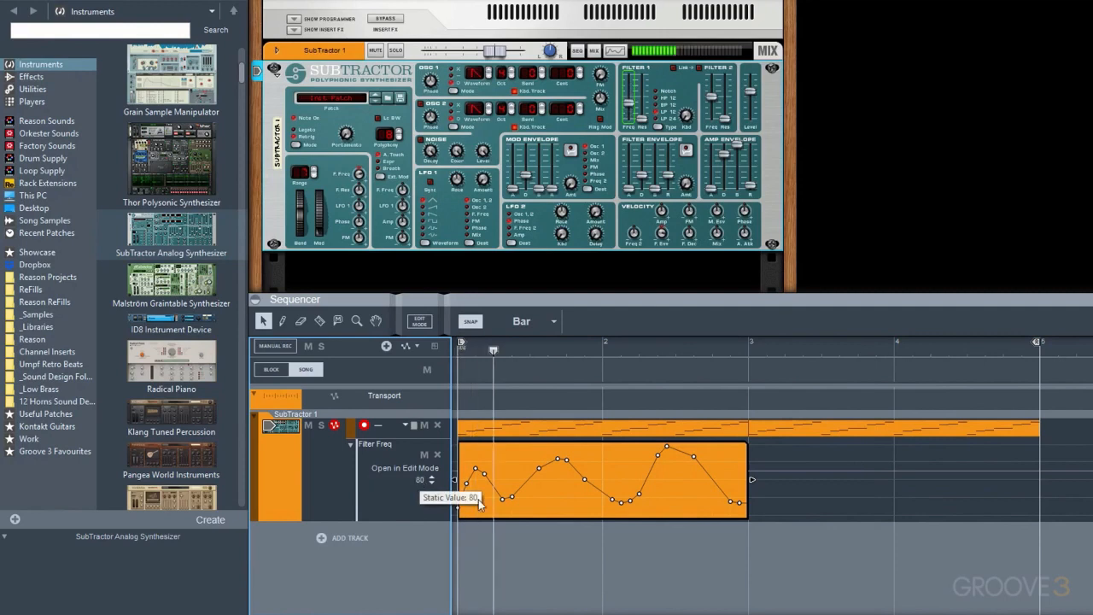
pyautogui.press('space')
pyautogui.click(829, 532)
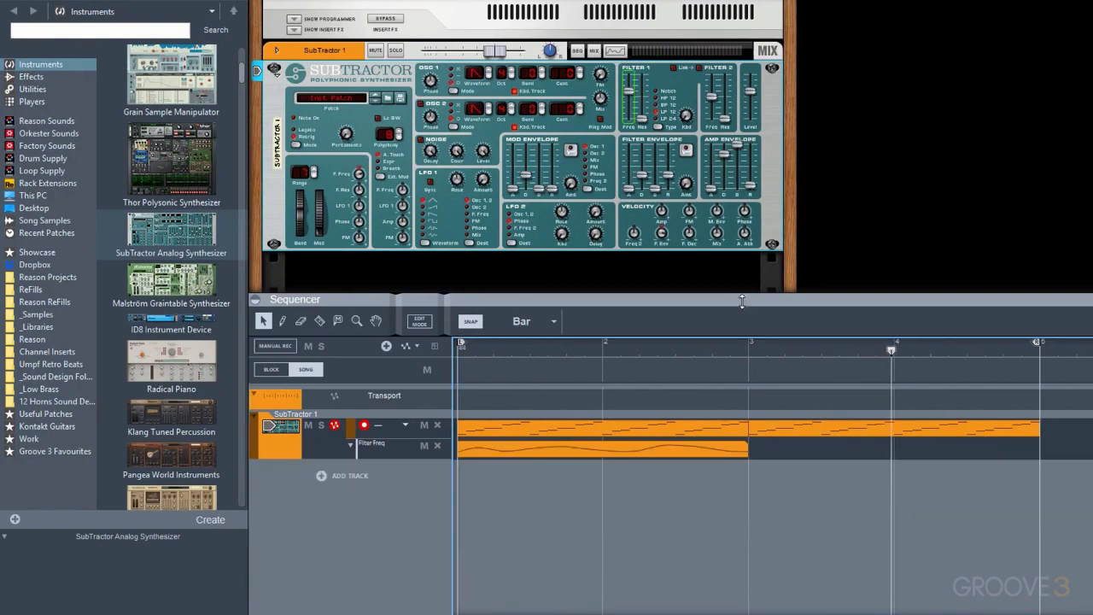
# Add automation lanes for Osc1 Wave, Osc1 Octave, Filter Env Decay, Filter Env Release and Portamento.
pyautogui.keyDown('alt'); pyautogui.click(475, 77); pyautogui.keyUp('alt')
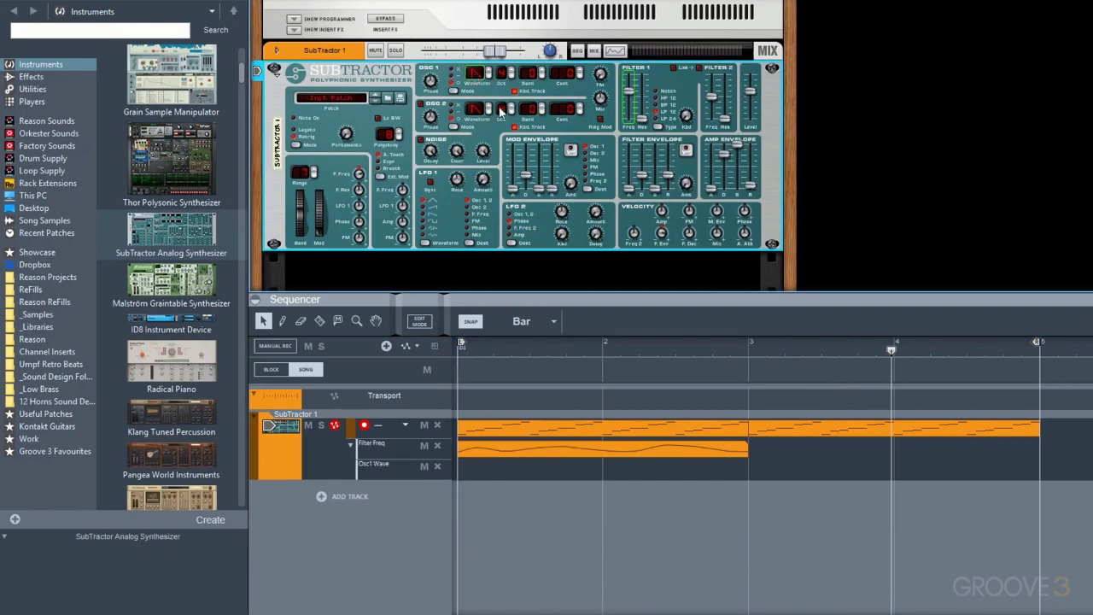
pyautogui.keyDown('alt'); pyautogui.click(504, 75); pyautogui.keyUp('alt')
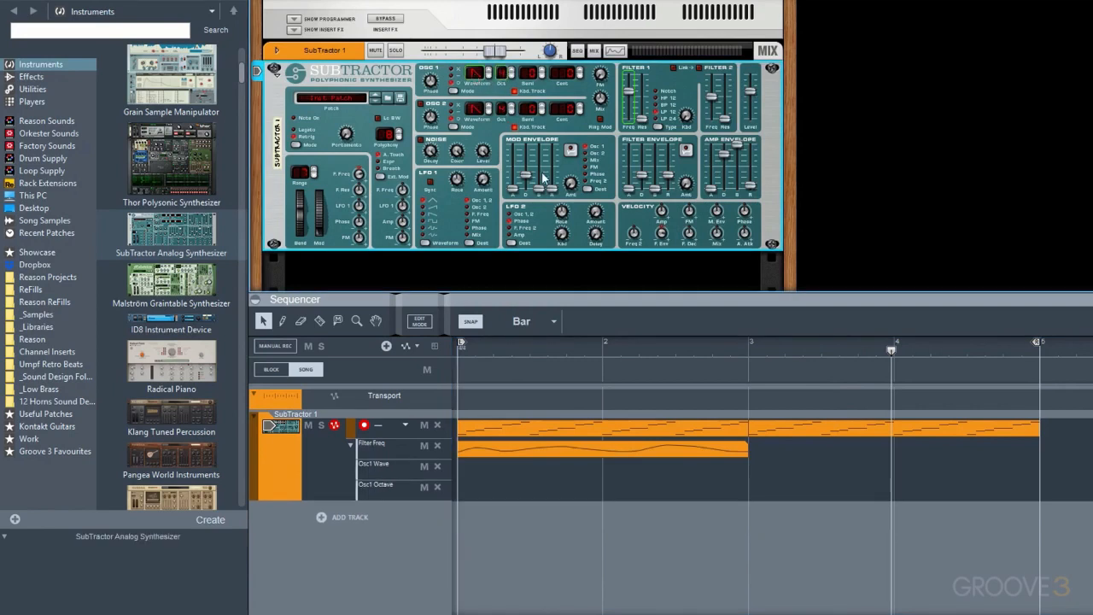
pyautogui.keyDown('alt'); pyautogui.click(646, 178); pyautogui.keyUp('alt')
pyautogui.keyDown('alt'); pyautogui.click(670, 178); pyautogui.keyUp('alt')
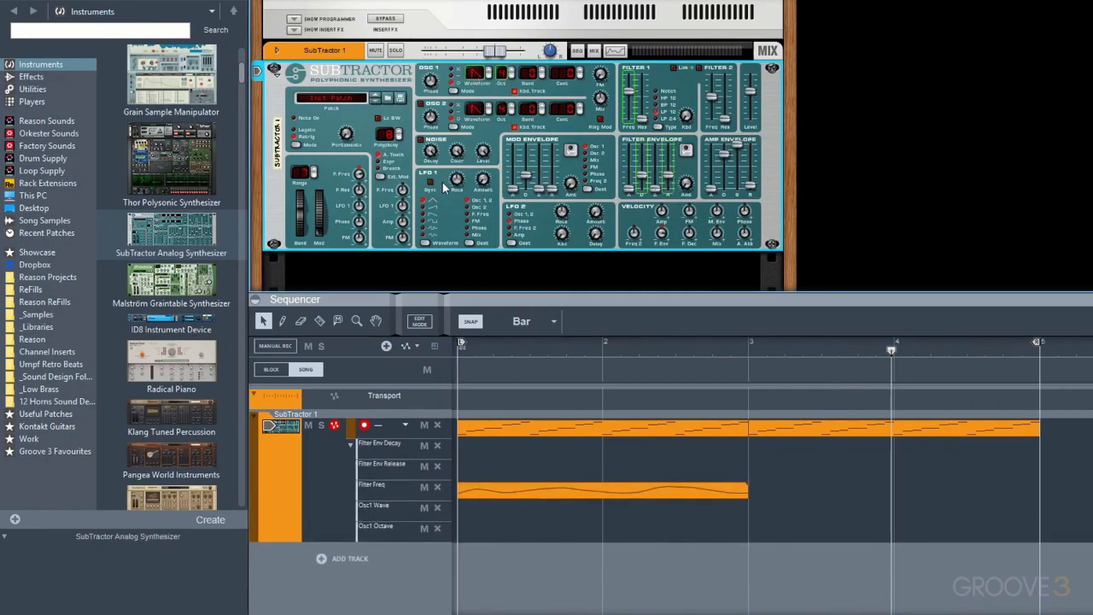
pyautogui.keyDown('alt'); pyautogui.click(345, 134); pyautogui.keyUp('alt')
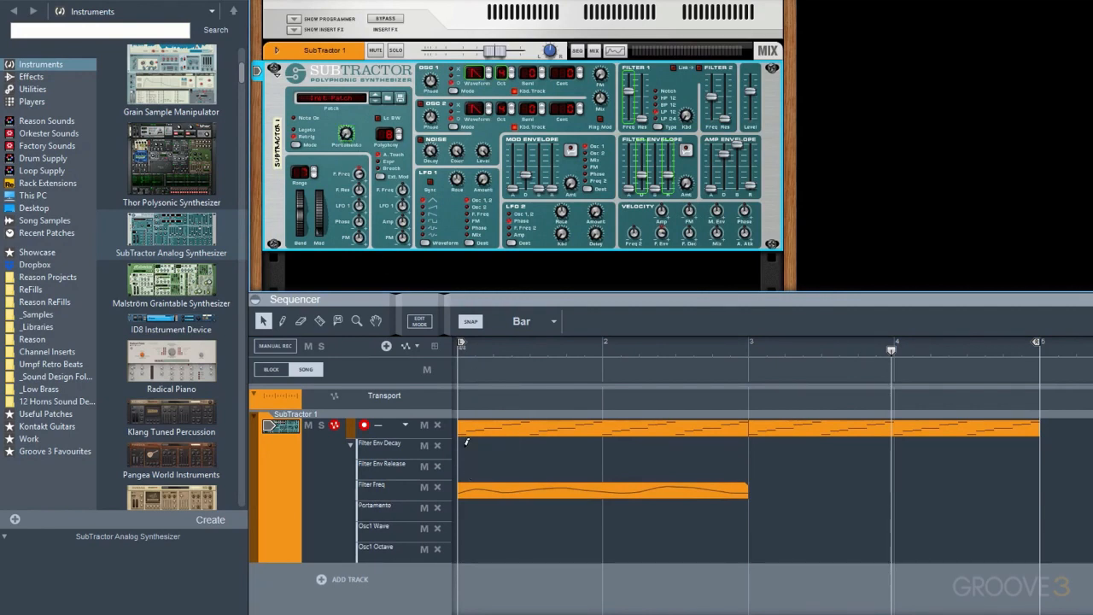
# Draw two-bar automation clips from bar 1 in the Filter Env Decay, Filter Env Release, Portamento and Osc1 Wave lanes, and undo the additions.
pyautogui.moveTo(466, 441); pyautogui.dragTo(654, 448)
pyautogui.moveTo(466, 465); pyautogui.dragTo(654, 468)
pyautogui.moveTo(474, 510); pyautogui.dragTo(644, 523)
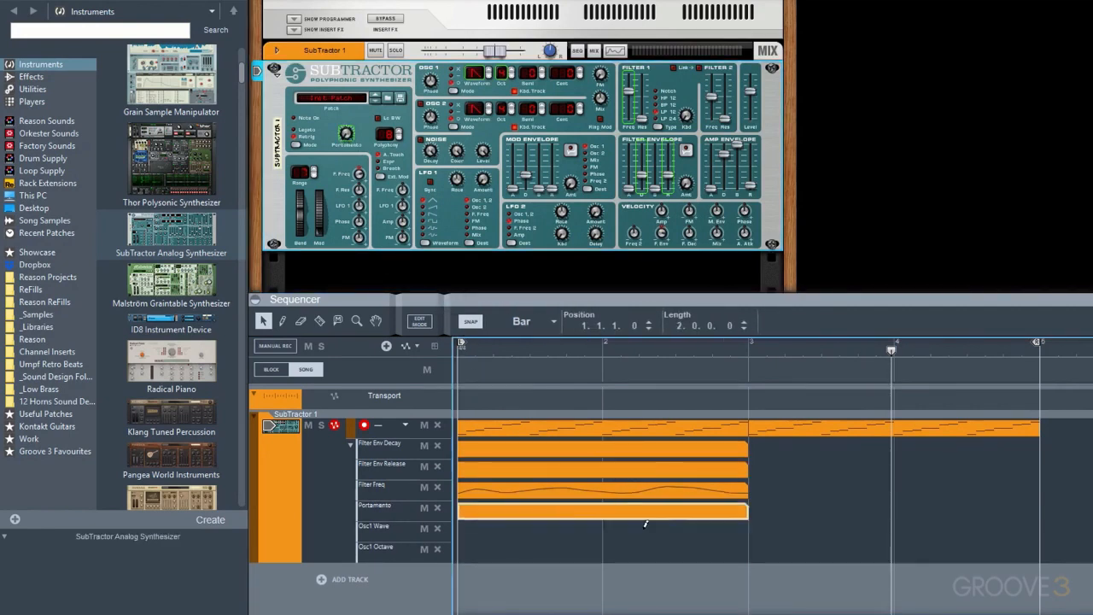
pyautogui.moveTo(467, 529); pyautogui.dragTo(654, 532)
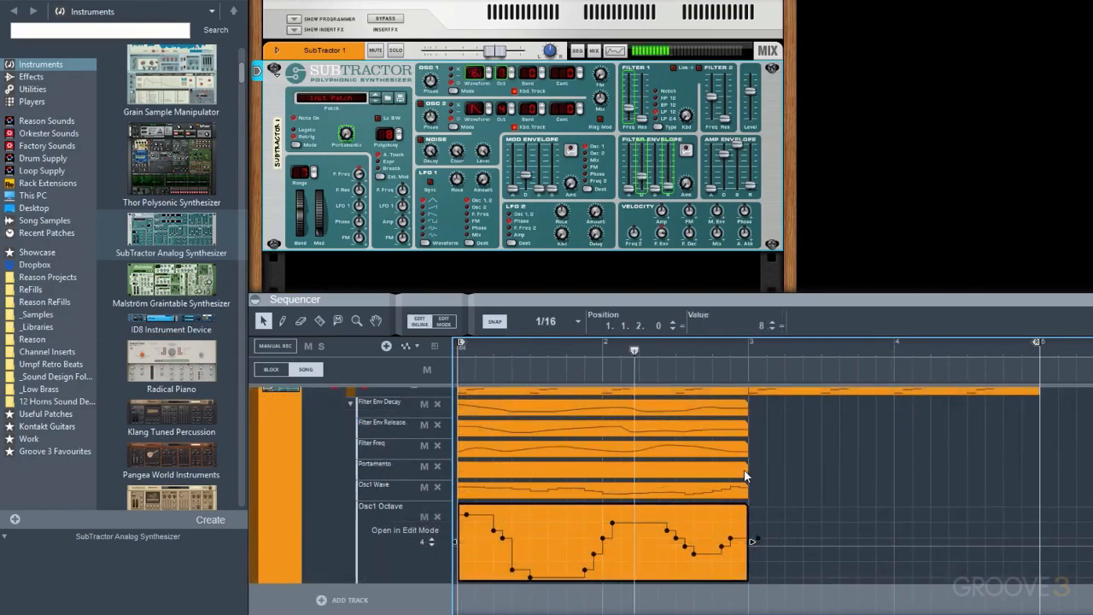
pyautogui.click(823, 477)
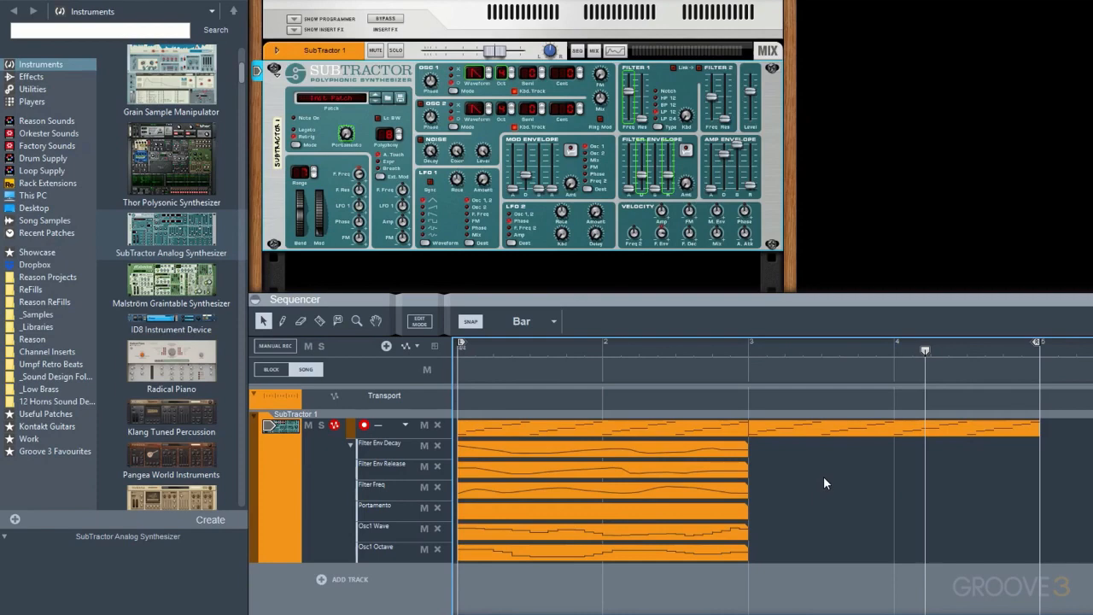
pyautogui.hotkey('ctrl', 'z')
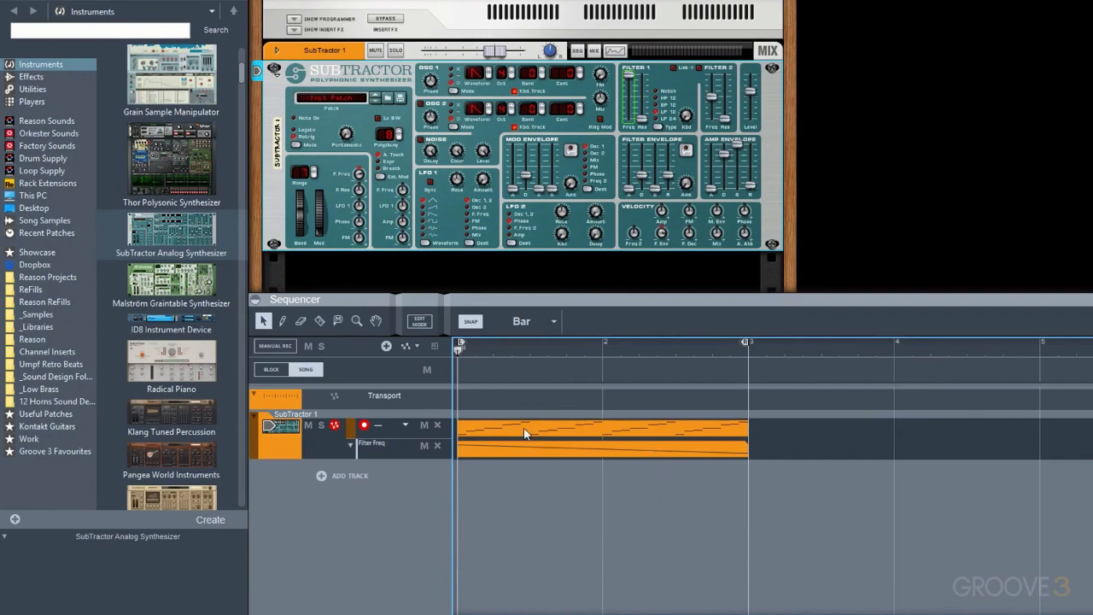
# Place copies of the Filter Freq ramp clip at bars 1 and 3, and try shortening the first to one bar.
pyautogui.moveTo(501, 450); pyautogui.dragTo(794, 451)
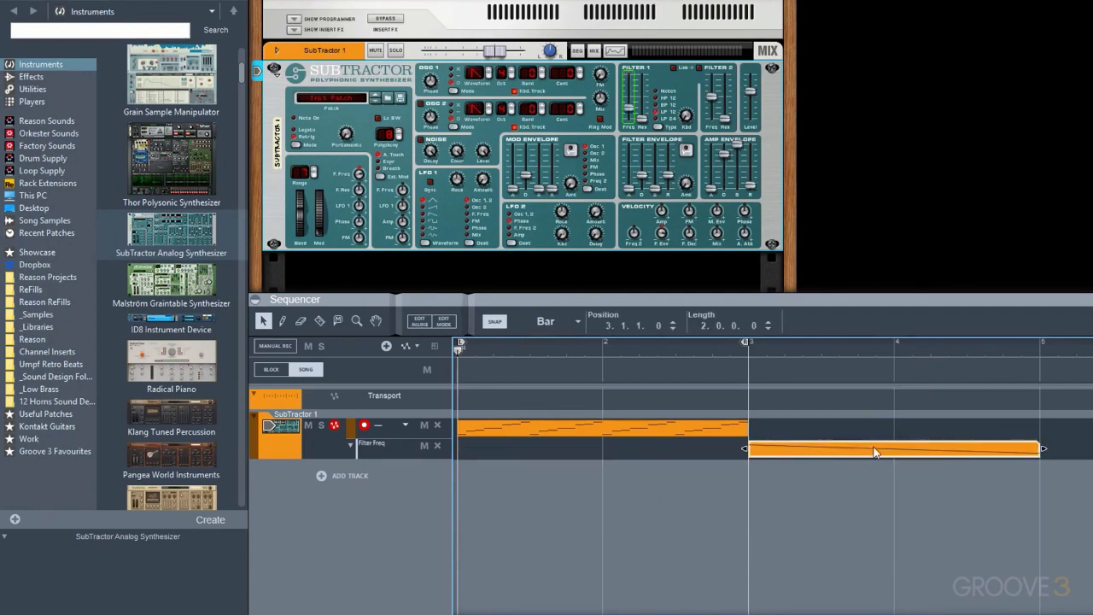
pyautogui.moveTo(866, 446); pyautogui.dragTo(540, 468)
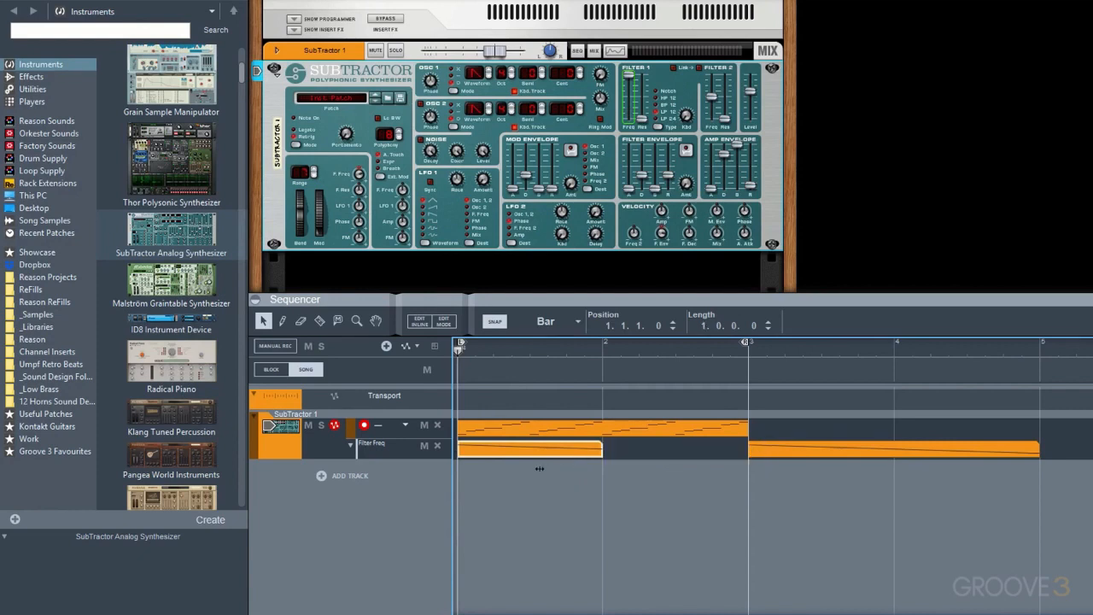
pyautogui.hotkey('ctrl', 'z')
# Try splitting the first Filter Freq clip at bar 2 with the Razor tool, and undo the split.
pyautogui.press('r')
pyautogui.click(605, 450)
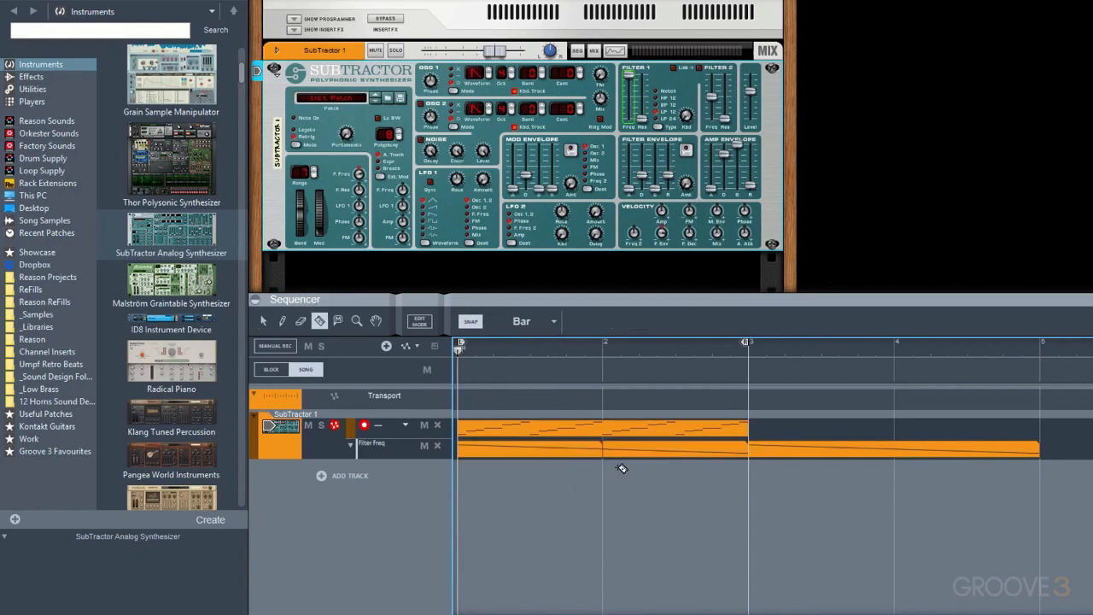
pyautogui.hotkey('ctrl', 'z')
pyautogui.press('q')
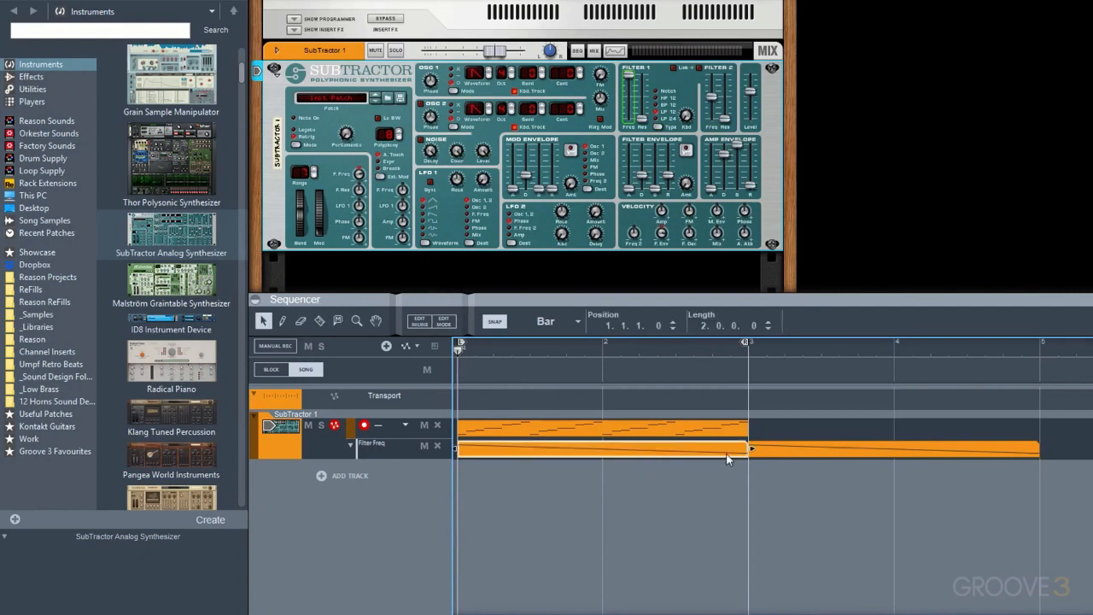
# Scale the two-bar Filter Freq ramp clip to one bar, duplicate it to 2.1.1, and start playback.
pyautogui.moveTo(749, 450); pyautogui.dragTo(579, 465)
pyautogui.hotkey('ctrl', 'd')
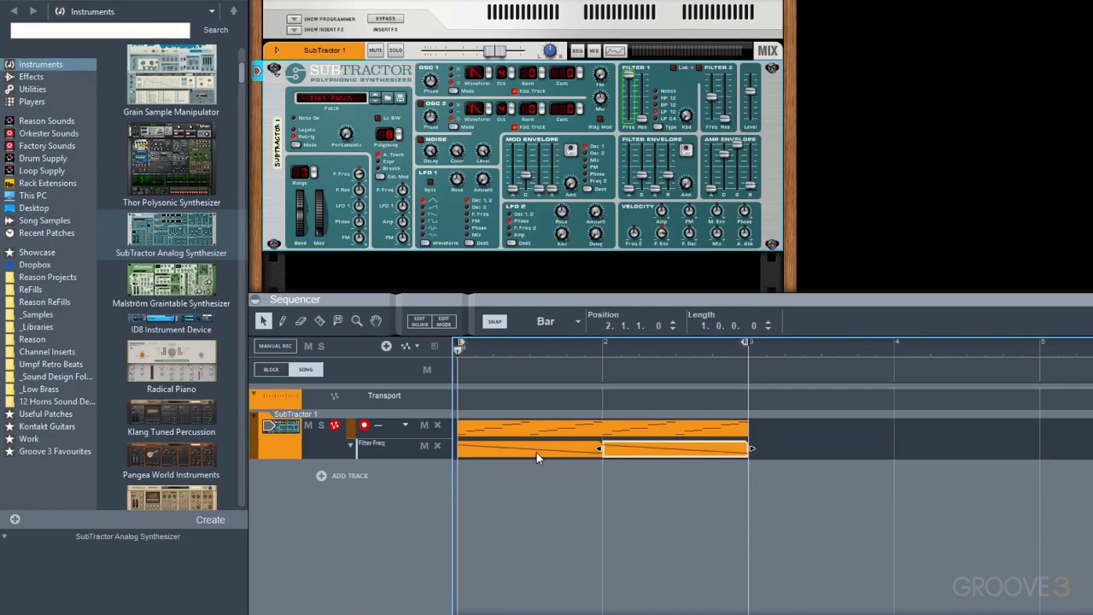
pyautogui.press('space')
# With snapping at 1/2, scale the Filter Freq clip at 2.1.1 to half a bar and duplicate it to 2.3.1.
pyautogui.click(545, 322)
pyautogui.click(540, 367)
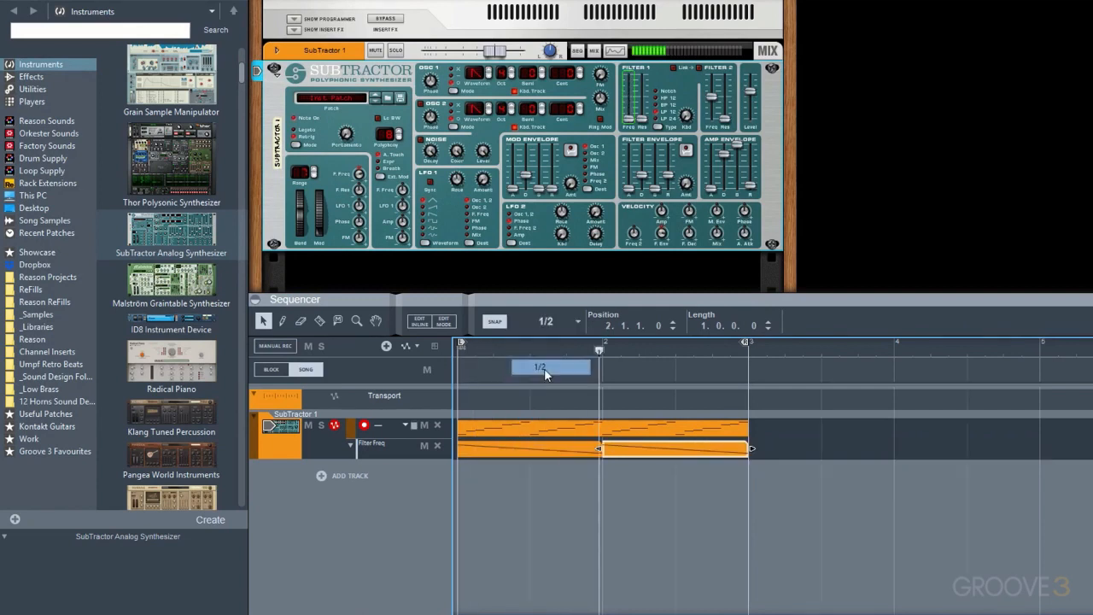
pyautogui.moveTo(736, 450); pyautogui.dragTo(657, 454)
pyautogui.hotkey('ctrl', 'd')
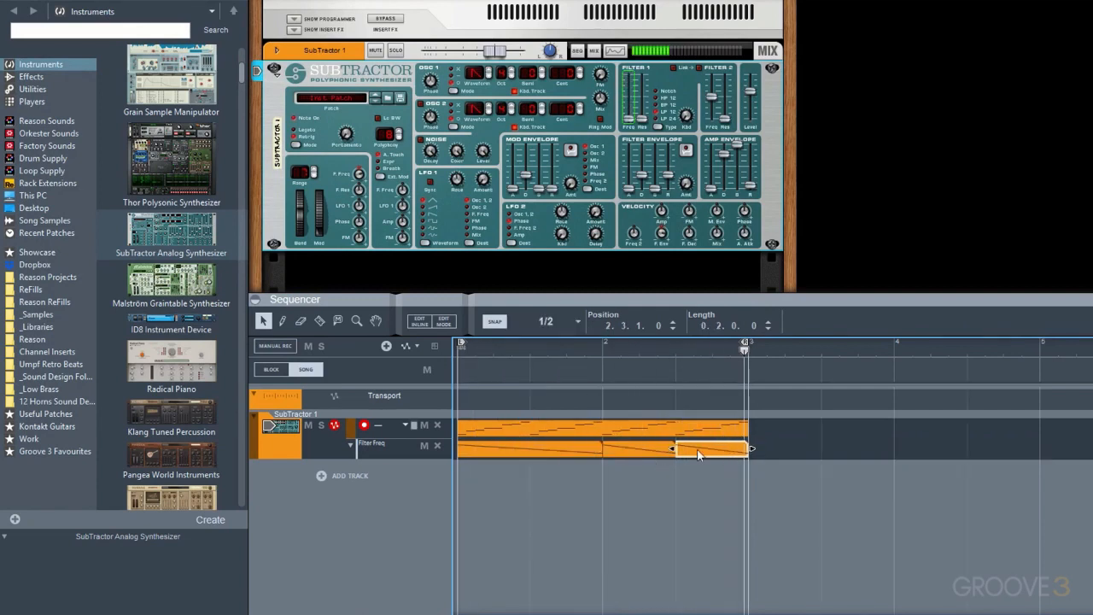
# With a finer snap value, scale the Filter Freq clip at 2.3.1 to one beat and duplicate it to 2.4.1.
pyautogui.click(546, 322)
pyautogui.click(548, 385)
pyautogui.moveTo(750, 448)
pyautogui.mouseDown()
pyautogui.moveTo(710, 456)
pyautogui.moveTo(730, 448)
pyautogui.mouseUp()
pyautogui.hotkey('ctrl', 'd')
# With snapping at 1/8 and 1/16, scale and duplicate the last Filter Freq clips into ever shorter ramps ending at bar 3.
pyautogui.click(551, 322)
pyautogui.click(540, 397)
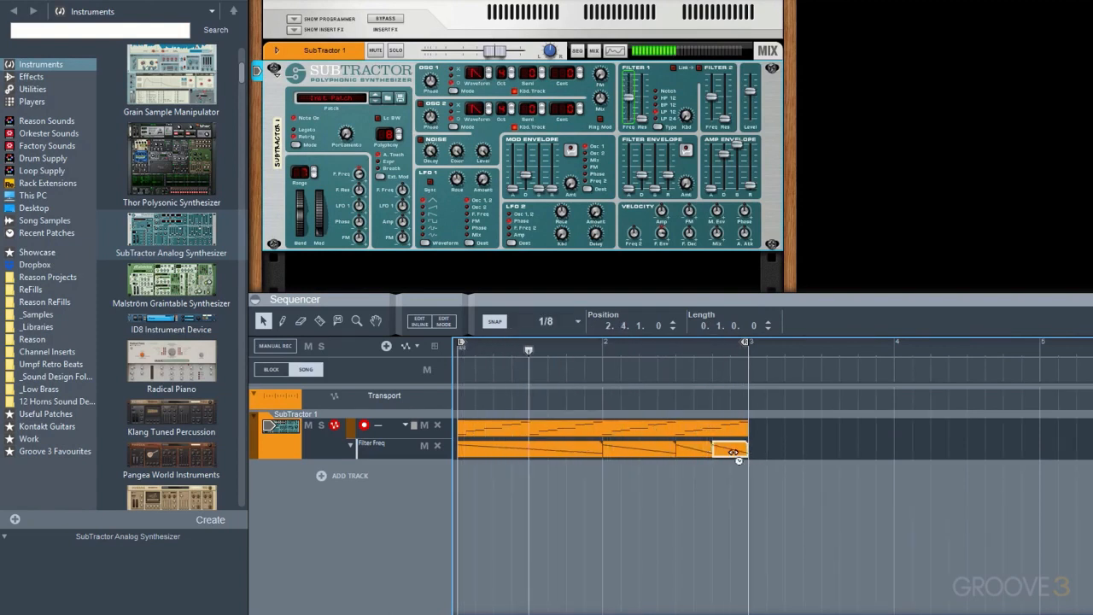
pyautogui.click(551, 322)
pyautogui.click(541, 427)
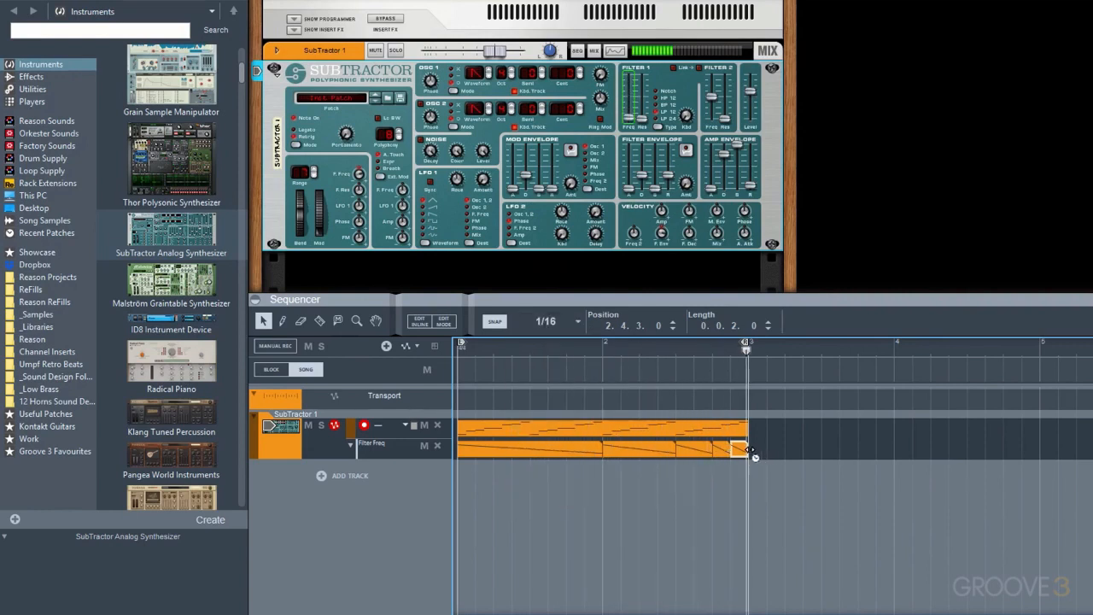
pyautogui.click(691, 490)
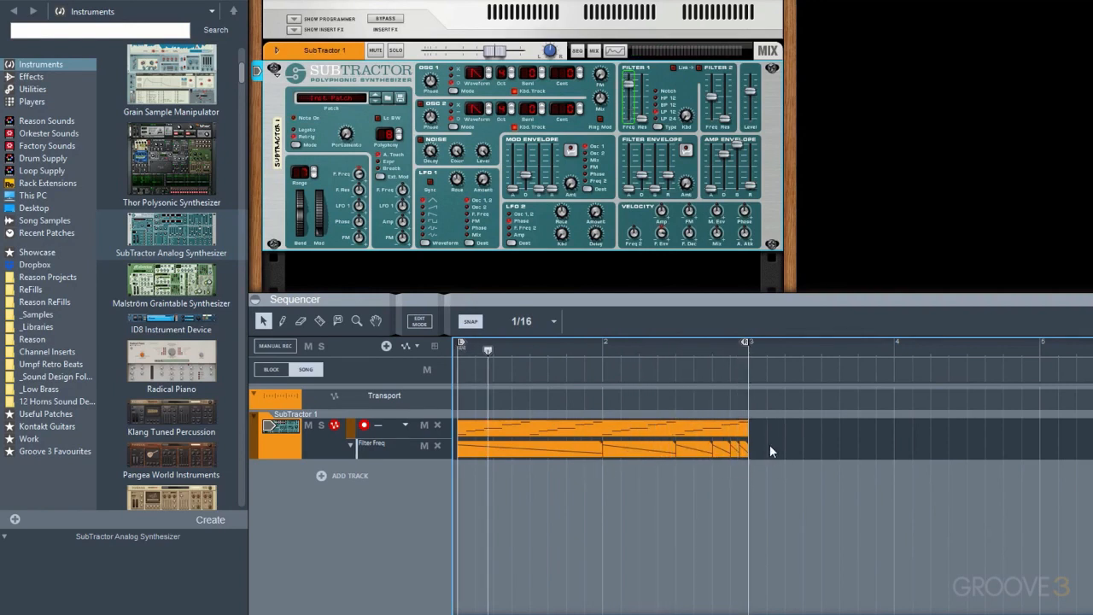
# Reverse the short Filter Freq clips in the last beat of bar 2, and stop playback.
pyautogui.rightClick(716, 454)
pyautogui.click(741, 439)
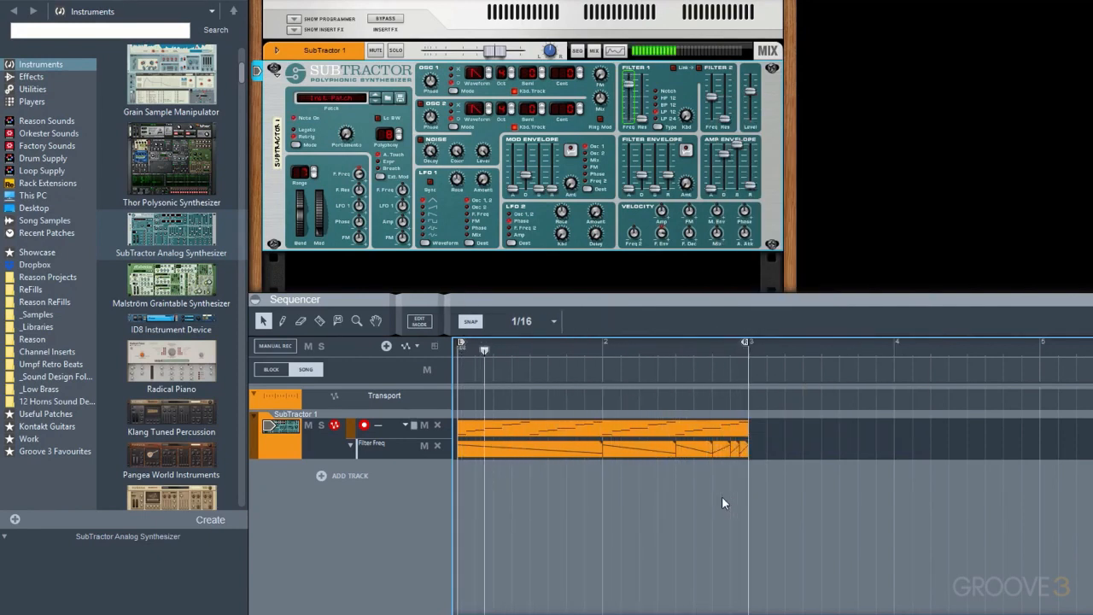
pyautogui.press('space')
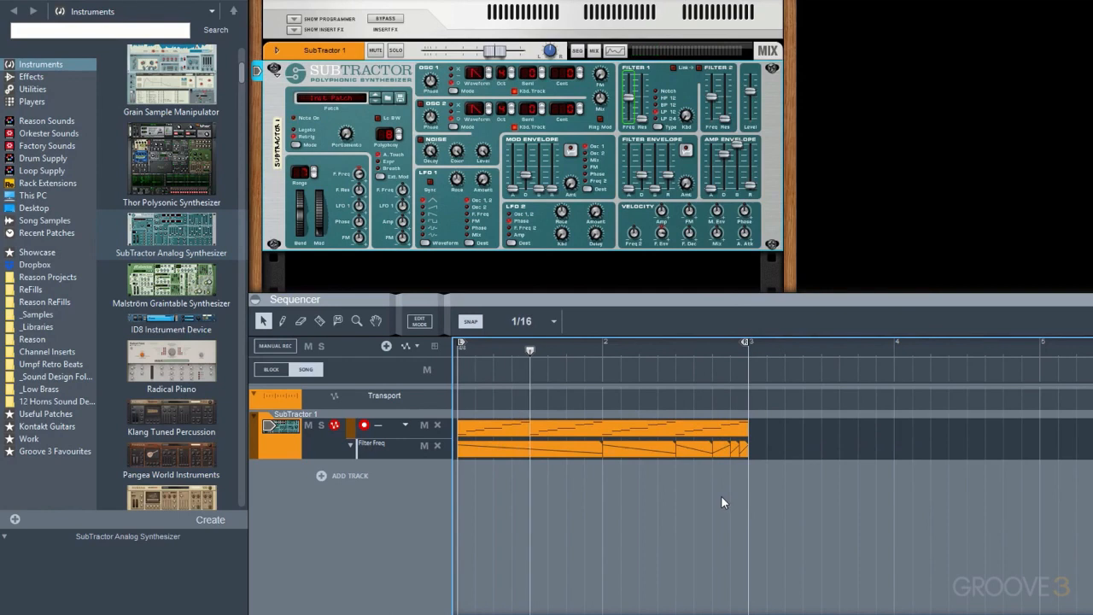
# Add a Filter Res automation lane holding a reversed copy of the one-bar Filter Freq clip from bar 1.
pyautogui.keyDown('alt'); pyautogui.click(647, 92); pyautogui.keyUp('alt')
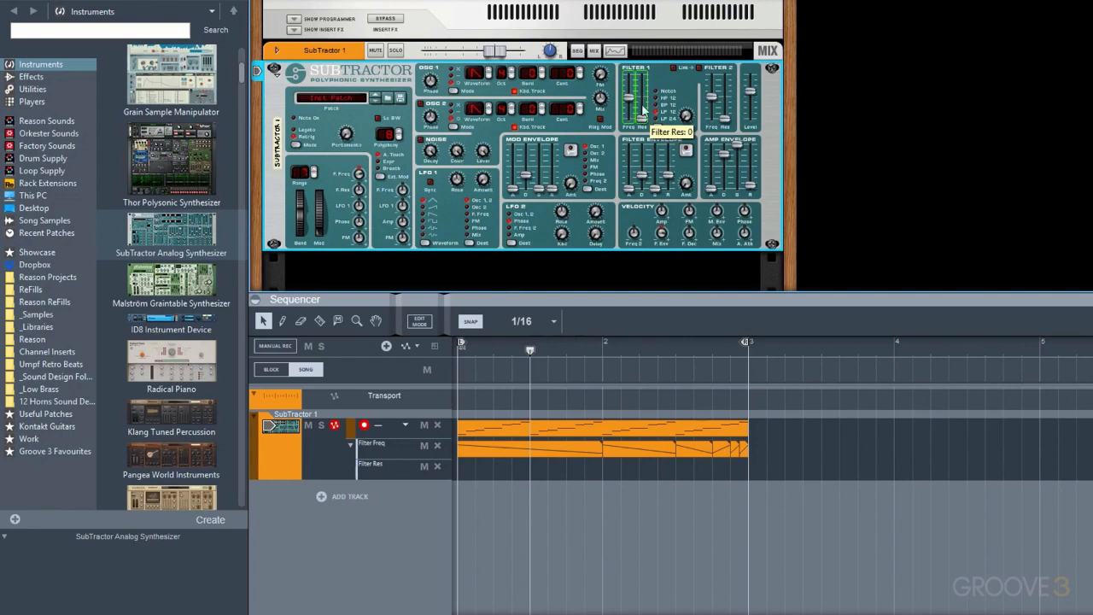
pyautogui.moveTo(541, 456); pyautogui.dragTo(542, 466)
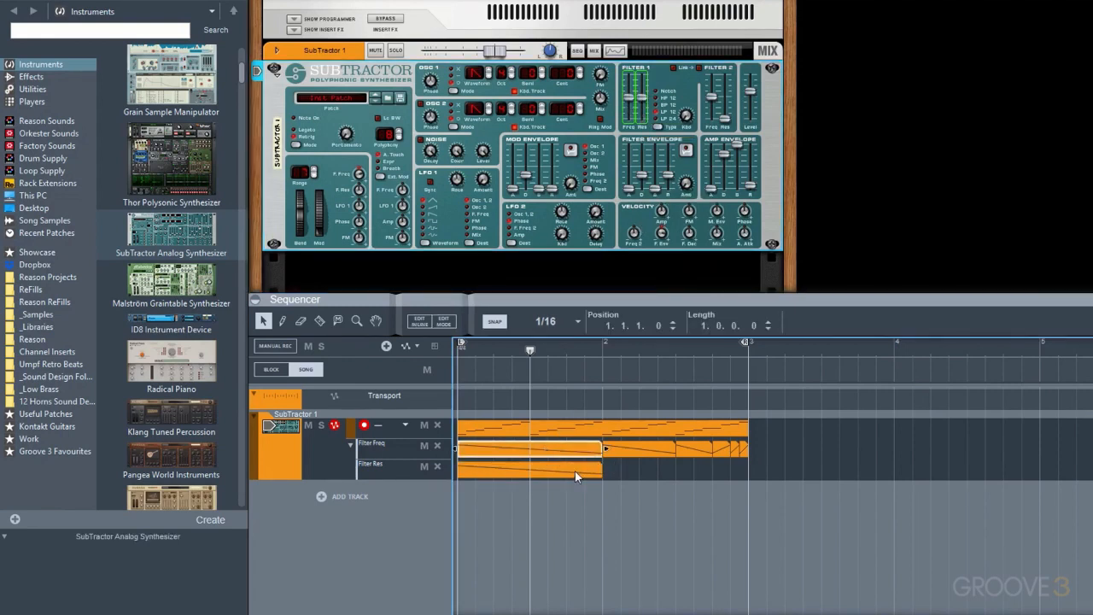
pyautogui.rightClick(575, 470)
pyautogui.click(611, 461)
# Copy the bar 2 Filter Freq clips into the Filter Res lane at 2.1.1 and play the loop.
pyautogui.press('space')
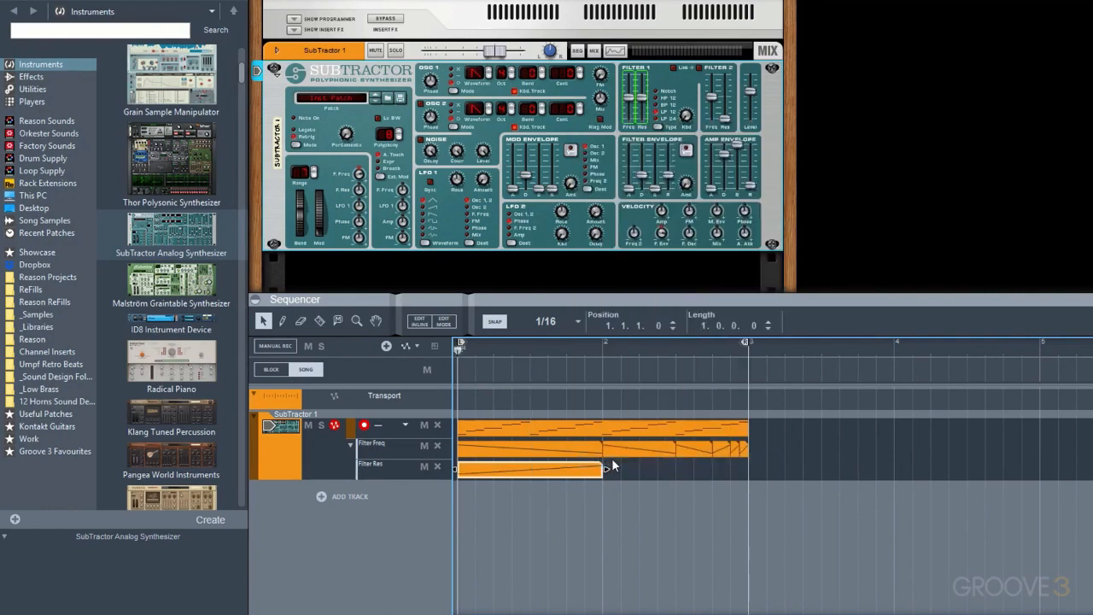
pyautogui.moveTo(644, 476)
pyautogui.mouseDown()
pyautogui.moveTo(766, 462)
pyautogui.moveTo(730, 439)
pyautogui.moveTo(644, 448)
pyautogui.moveTo(637, 472)
pyautogui.mouseUp()
pyautogui.press('space')
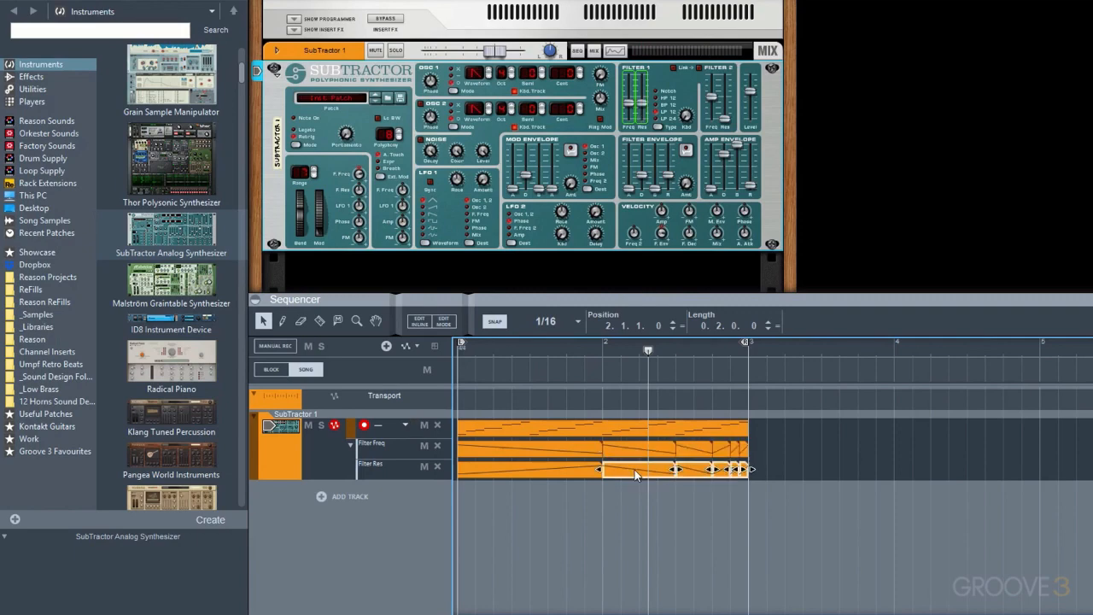
# Reverse the bar 2 clips in the Filter Res lane and listen to the loop.
pyautogui.rightClick(636, 470)
pyautogui.click(658, 460)
pyautogui.press('space')
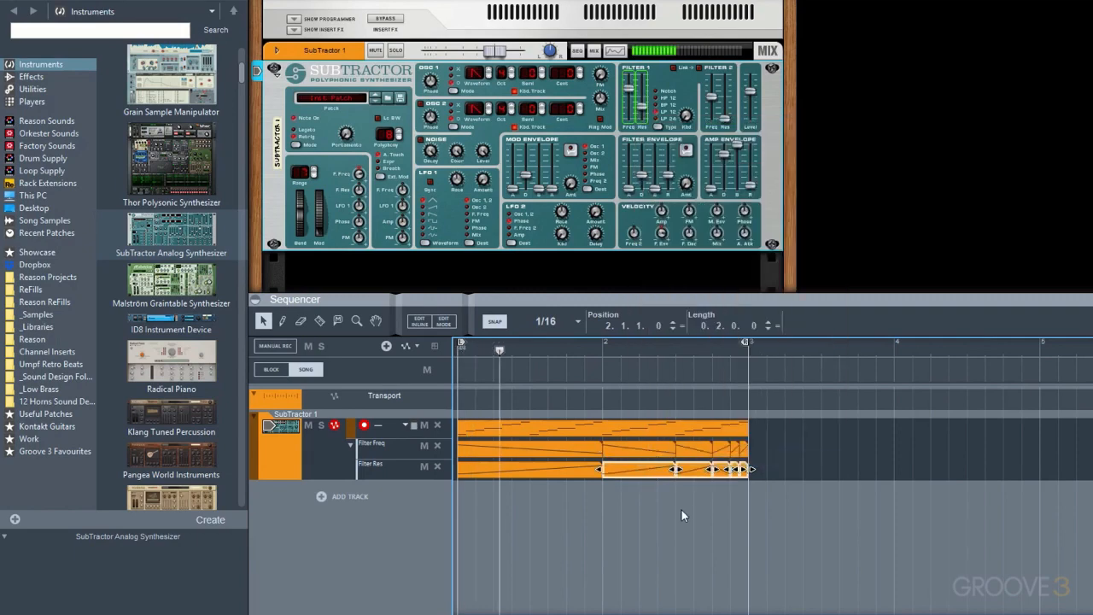
pyautogui.click(681, 509)
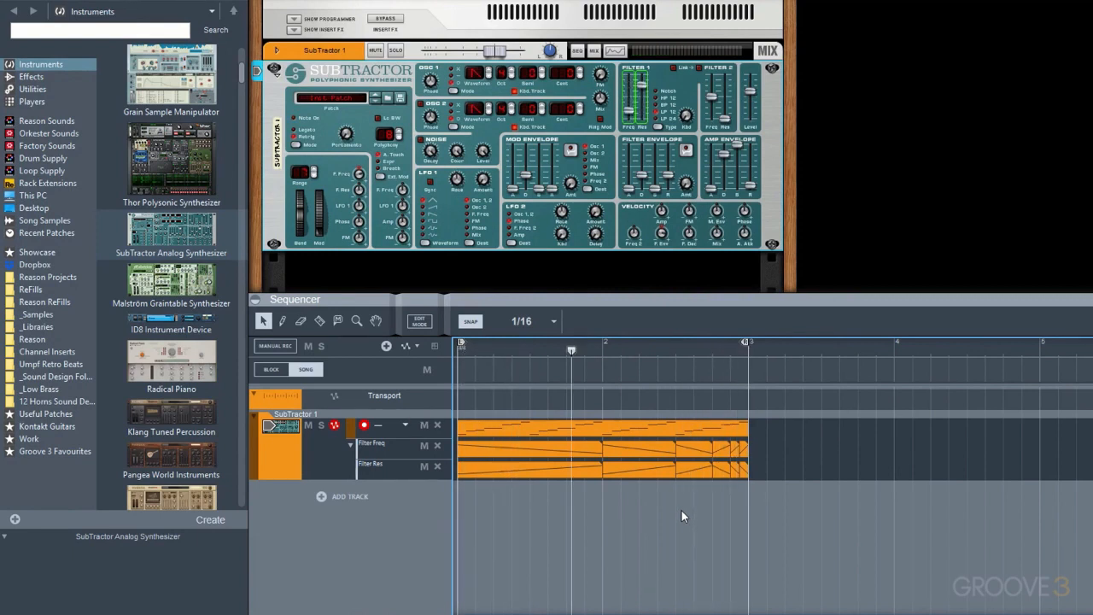
# Add an Osc1 Wave automation lane, copy the one-bar Filter Res clip from bar 1 into it, and adjust the alien clip to the lane.
pyautogui.keyDown('alt'); pyautogui.click(474, 77); pyautogui.keyUp('alt')
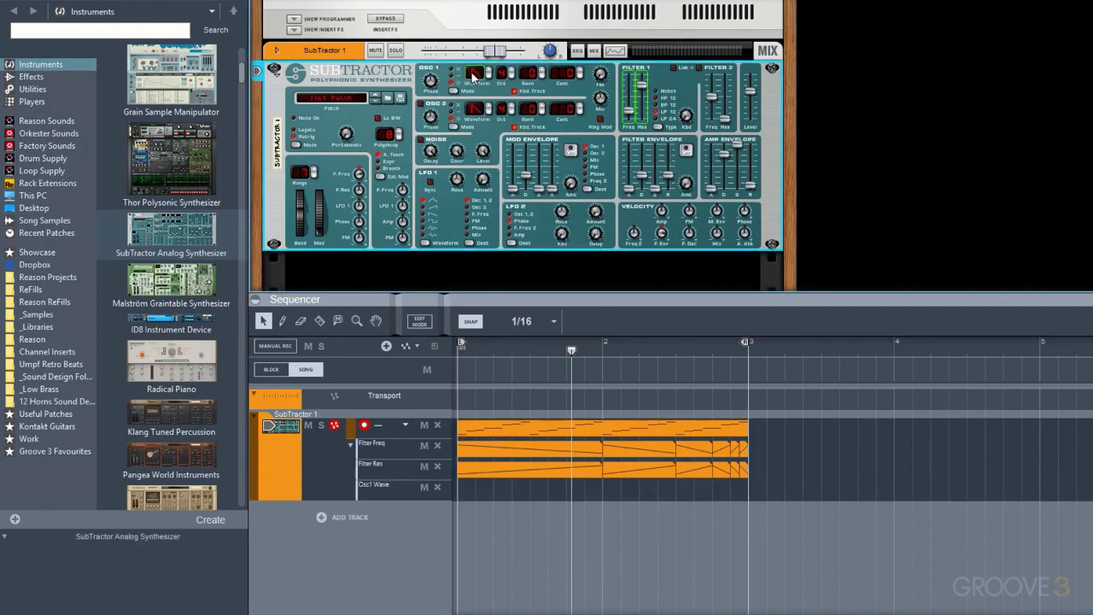
pyautogui.click(495, 471)
pyautogui.moveTo(499, 477); pyautogui.dragTo(506, 492)
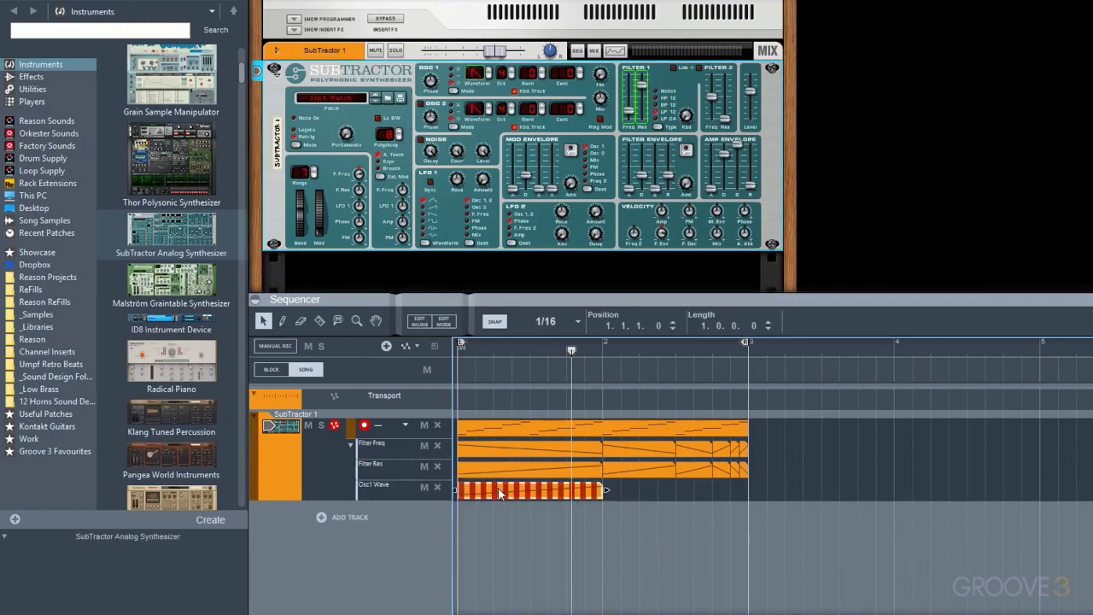
pyautogui.rightClick(509, 492)
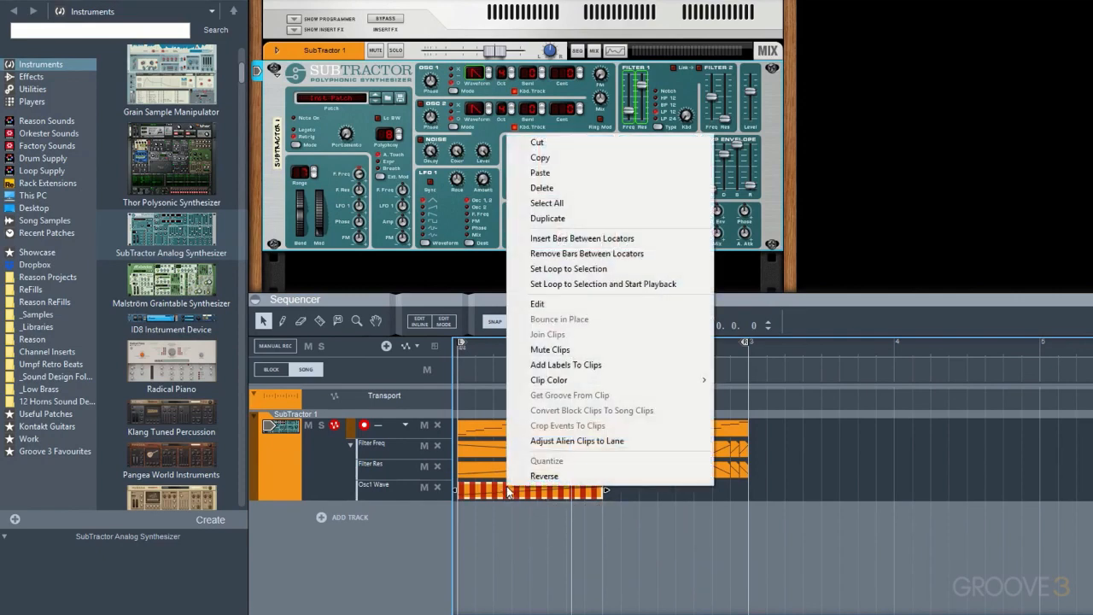
pyautogui.click(557, 441)
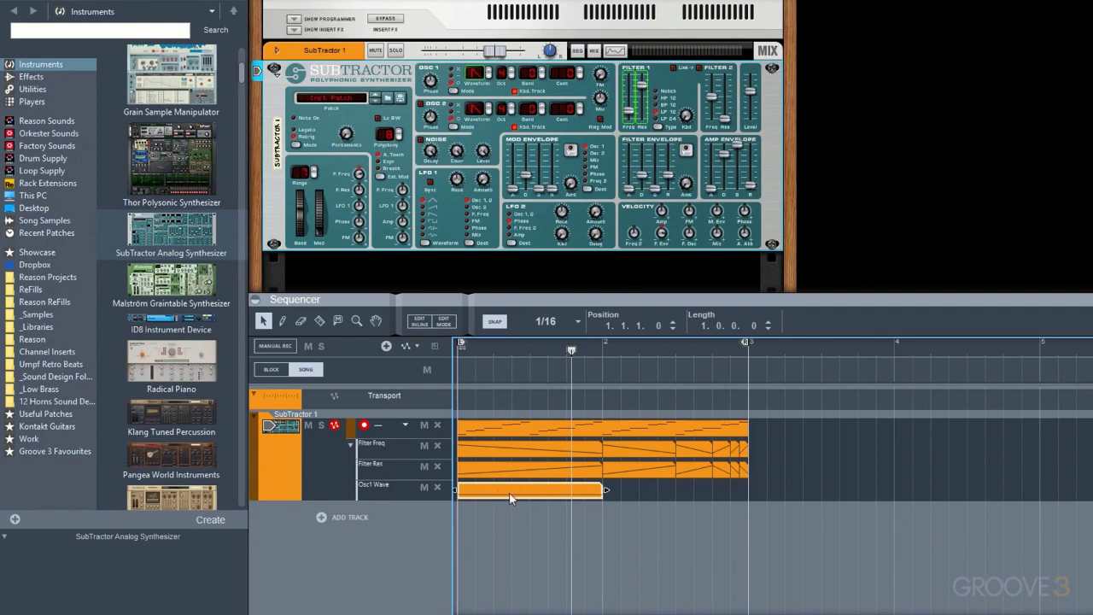
pyautogui.click(508, 517)
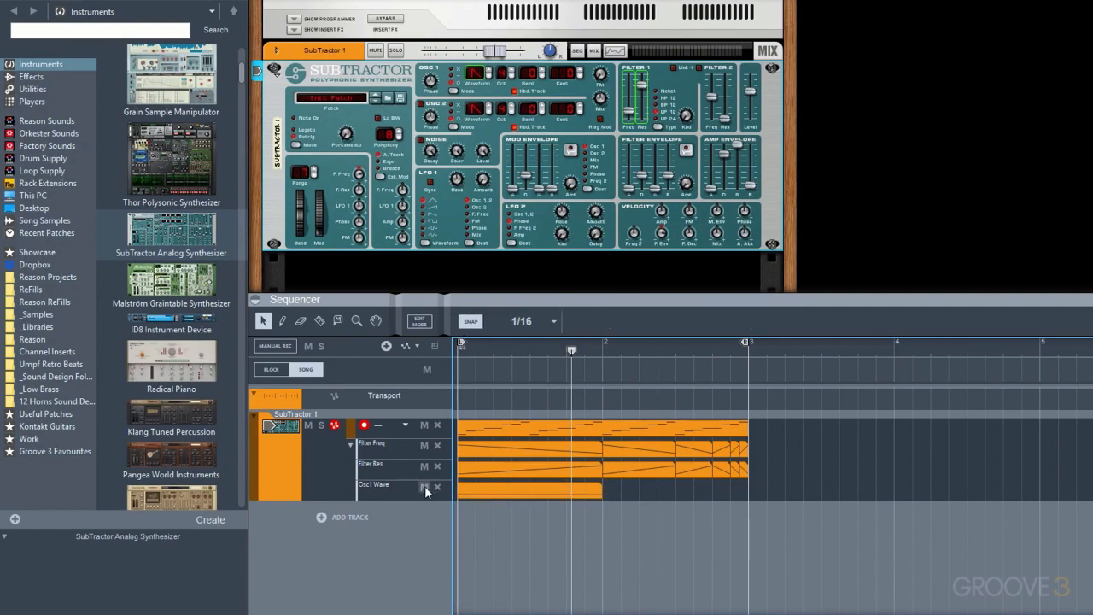
# Mute the Osc1 Wave, Filter Res and Filter Freq automation lanes.
pyautogui.click(425, 487)
pyautogui.click(423, 466)
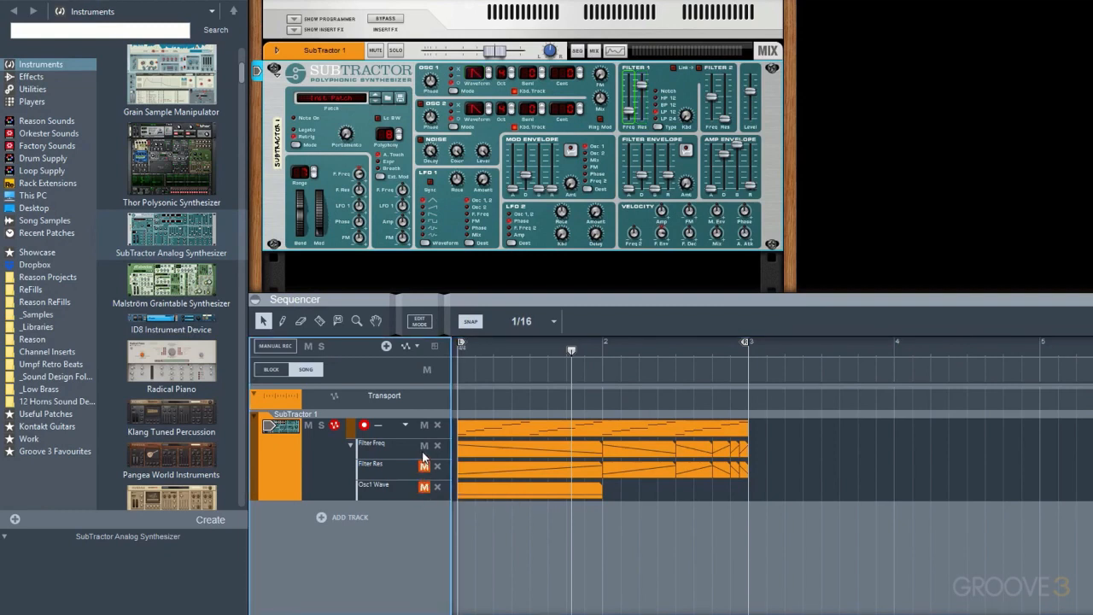
pyautogui.click(423, 444)
# Delete the Filter Freq, Filter Res and Osc1 Wave automation lanes along with their clips.
pyautogui.click(437, 445)
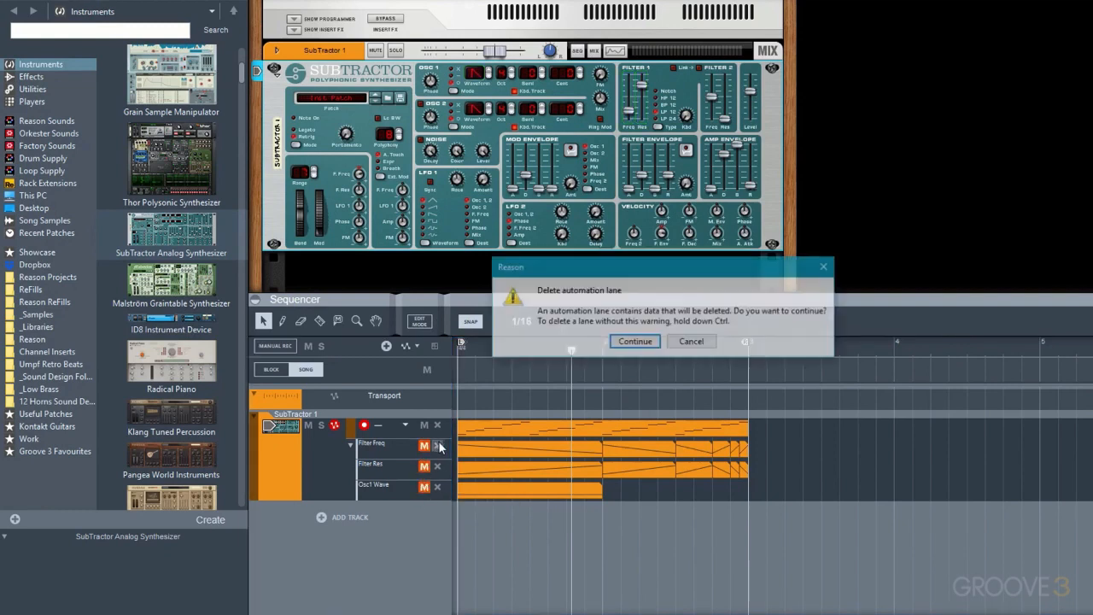
pyautogui.click(634, 340)
pyautogui.click(437, 445)
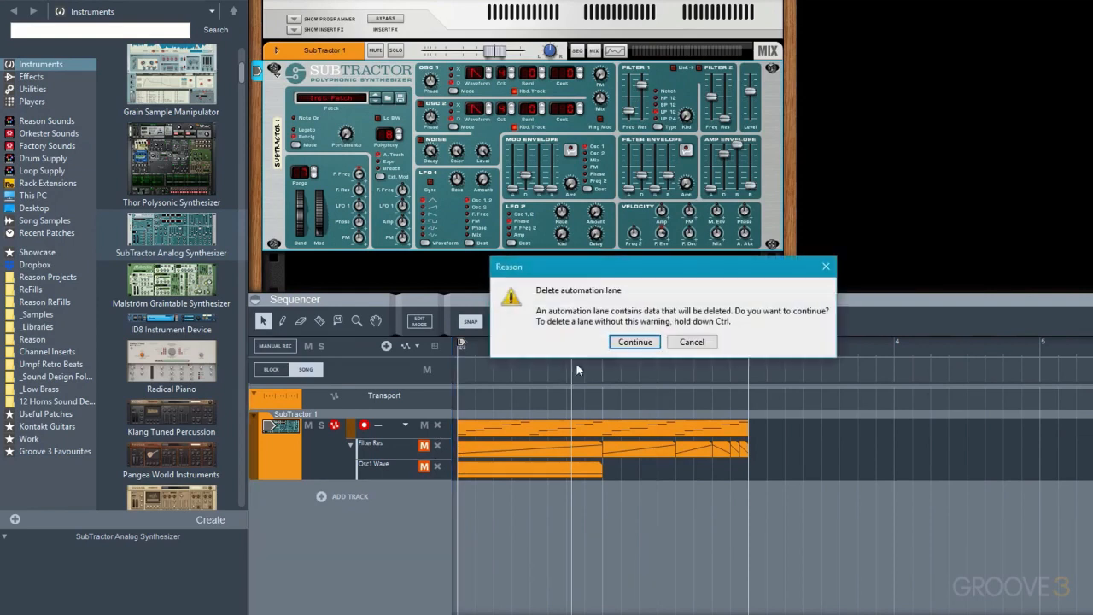
pyautogui.click(630, 341)
pyautogui.click(438, 445)
pyautogui.click(621, 341)
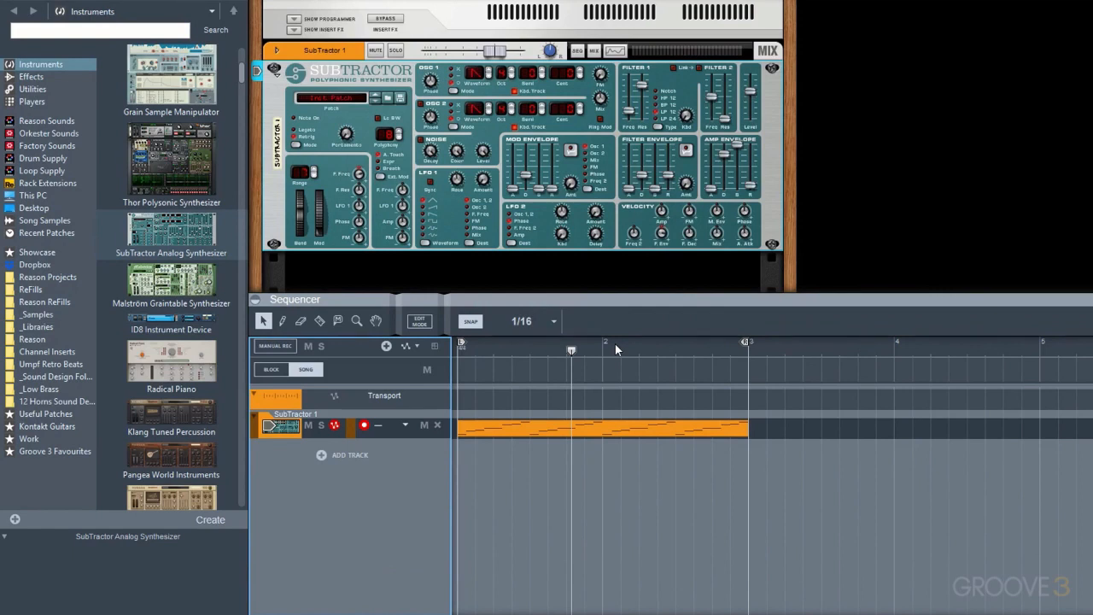
# Open the remote override mapping for SubTractor 1's Filter Freq with learning from control surface input enabled, and accept it.
pyautogui.rightClick(630, 117)
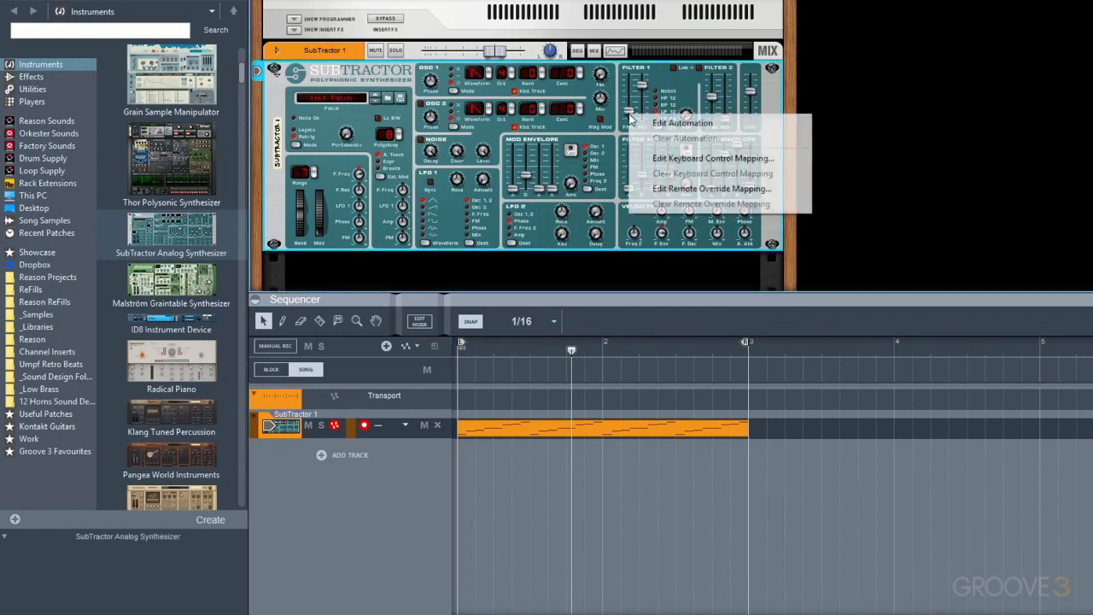
pyautogui.click(662, 190)
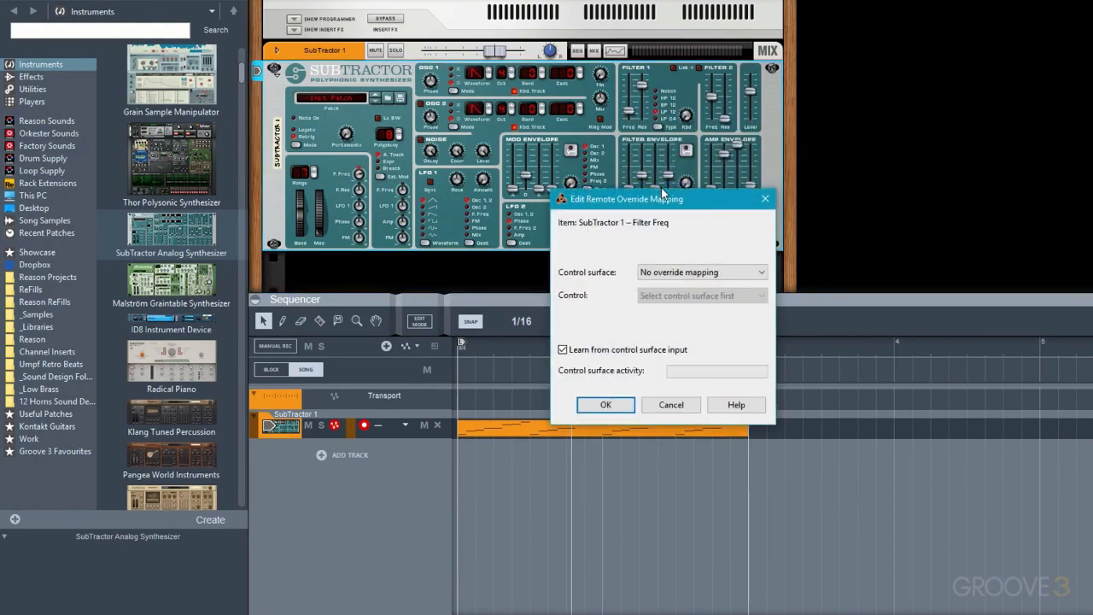
pyautogui.click(603, 404)
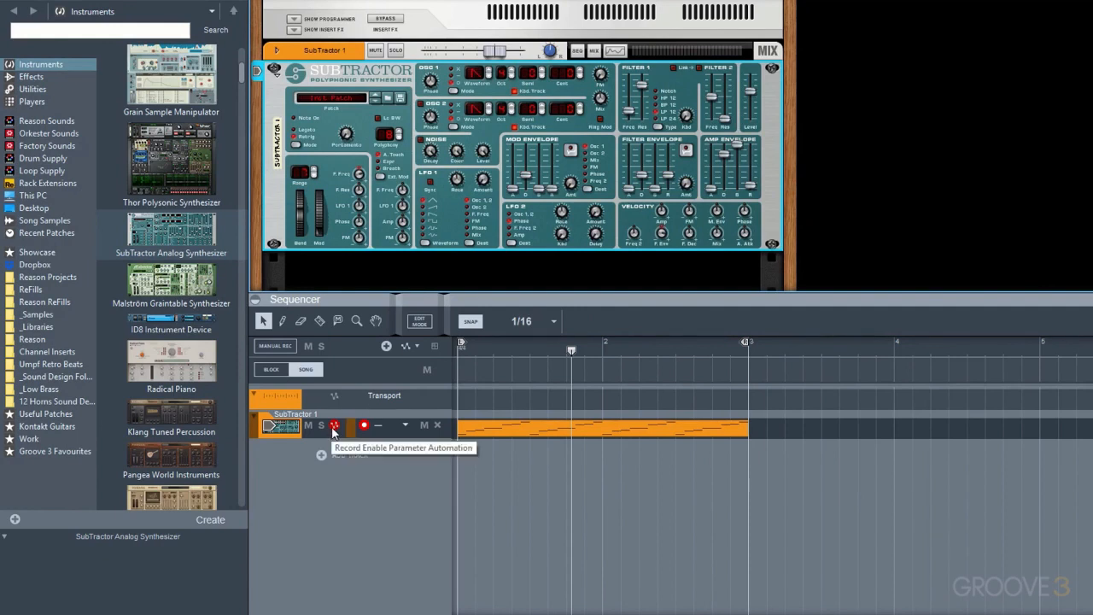
# Record Filter Freq automation in real time across the two-bar loop, and select the recorded clip once playback is stopped.
pyautogui.hotkey('shift', 'Return')
pyautogui.hotkey('ctrl', 'Return')
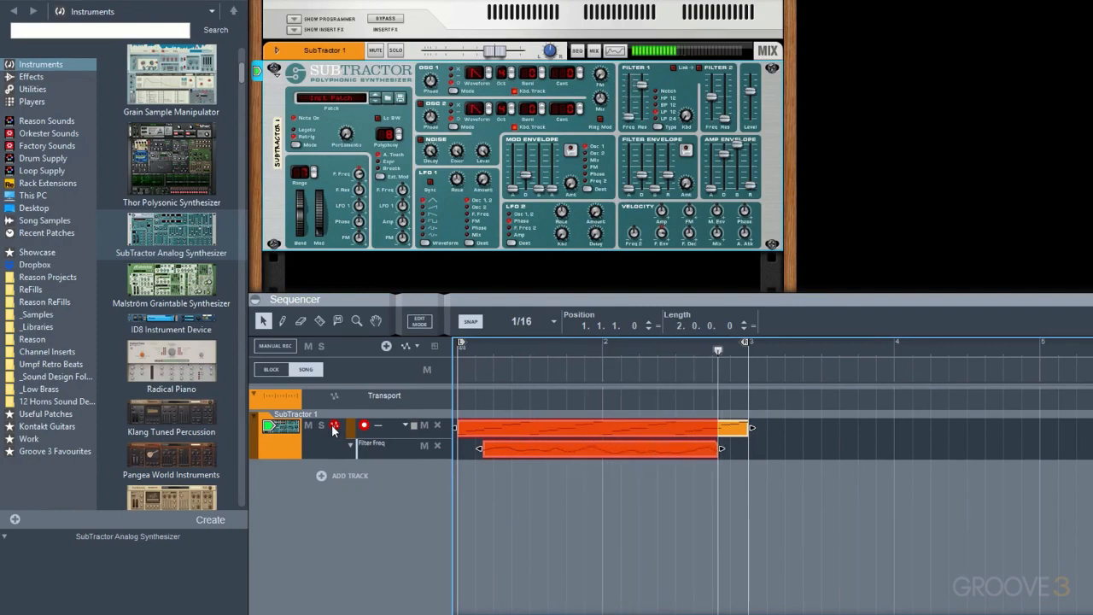
pyautogui.press('space')
pyautogui.click(630, 445)
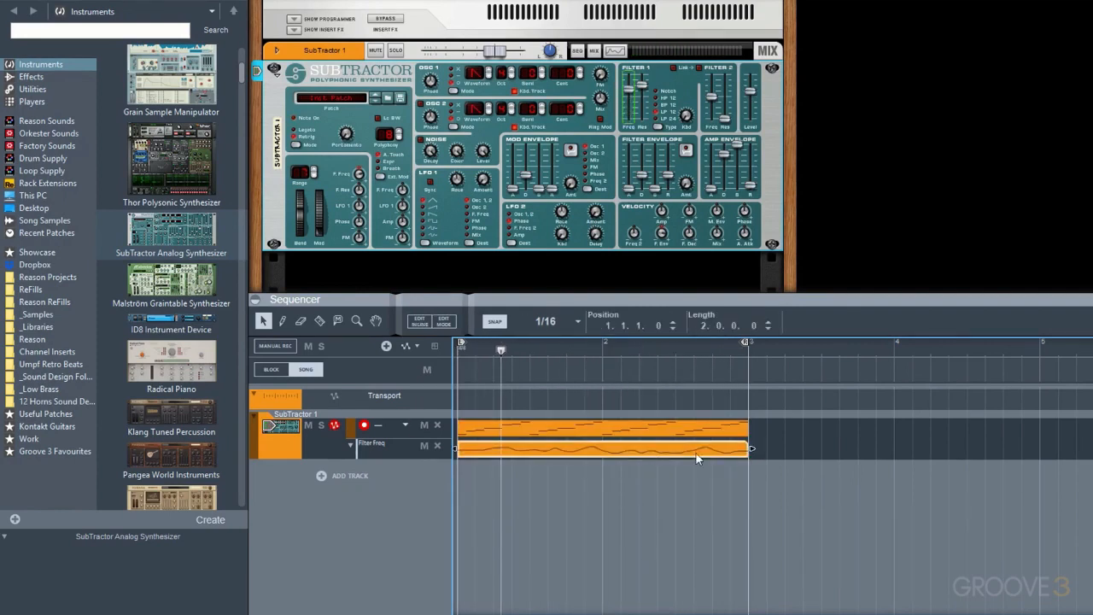
# Split the recorded Filter Freq clip at 2.1.1 and 2.2.1, and delete the piece after 2.2.1.
pyautogui.press('r')
pyautogui.click(603, 447)
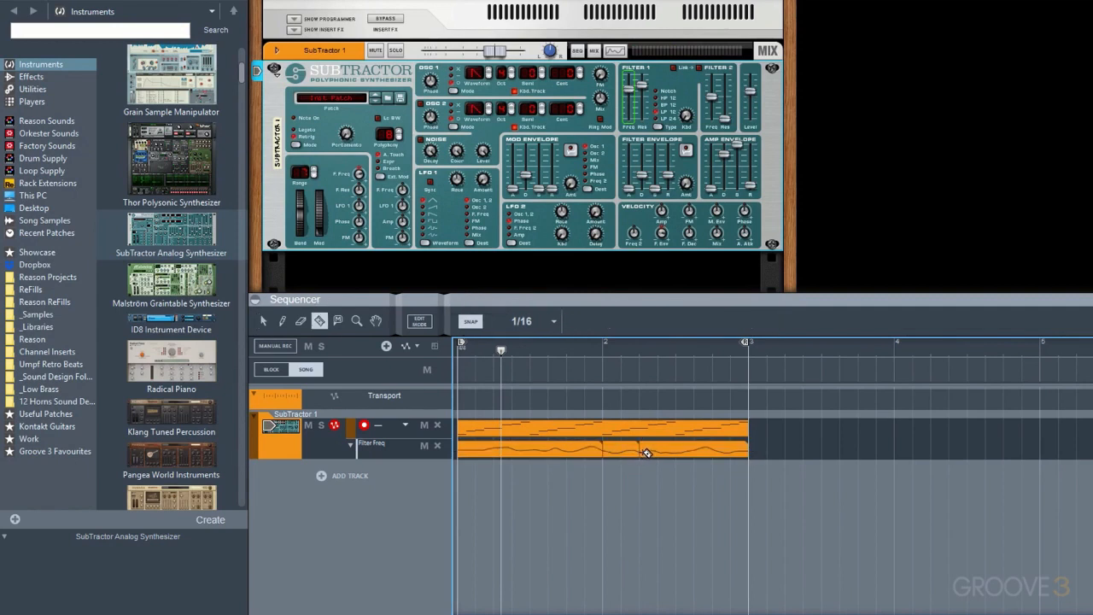
pyautogui.press('q')
pyautogui.click(673, 453)
pyautogui.press('Delete')
# Fill the rest of bar 2 with copies of the one-beat Filter Freq clip and half-beat pieces split from the copy at 2.3.1.
pyautogui.click(626, 454)
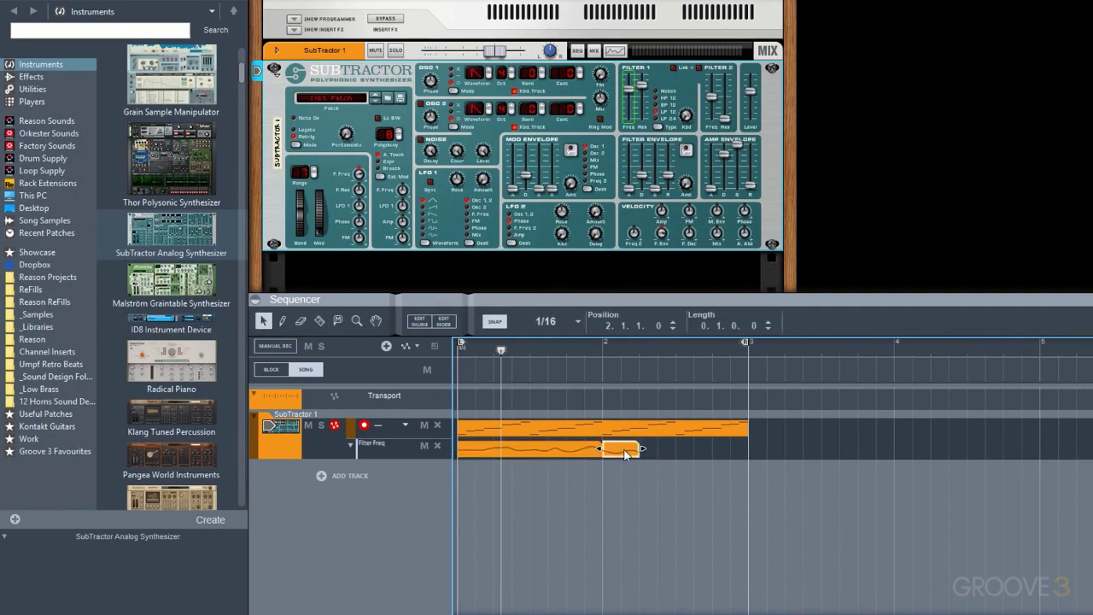
pyautogui.moveTo(624, 450); pyautogui.dragTo(699, 451)
pyautogui.press('r')
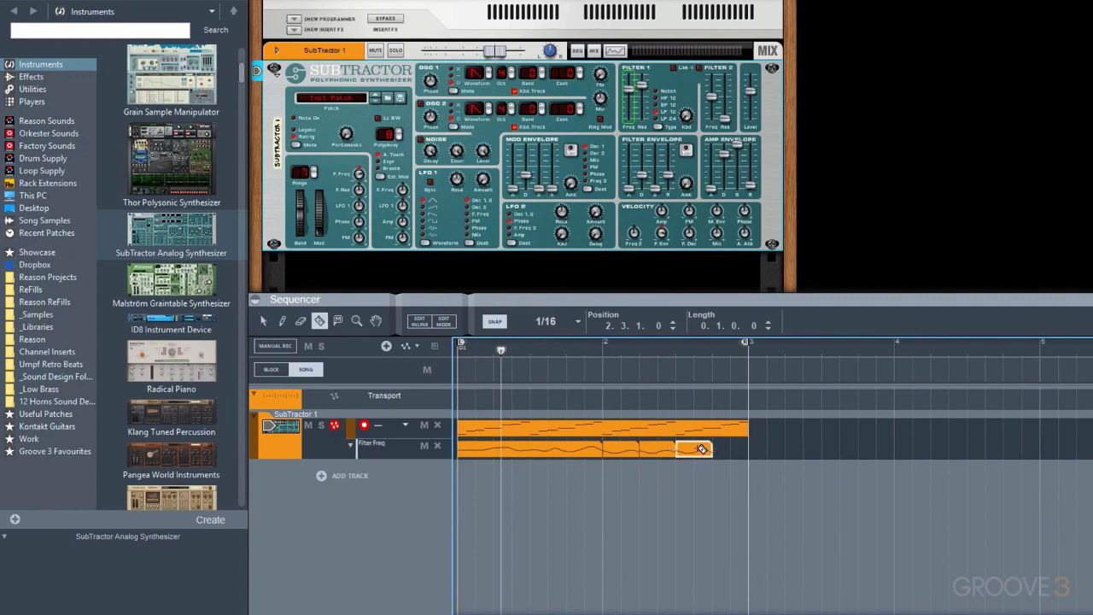
pyautogui.click(694, 450)
pyautogui.press('q')
pyautogui.click(703, 452)
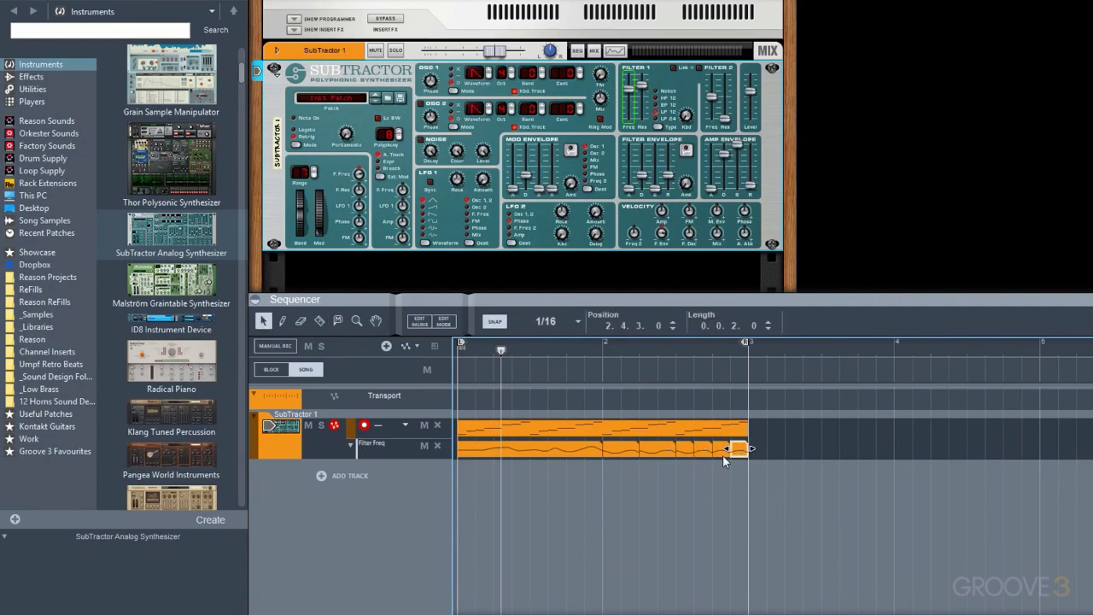
pyautogui.click(688, 490)
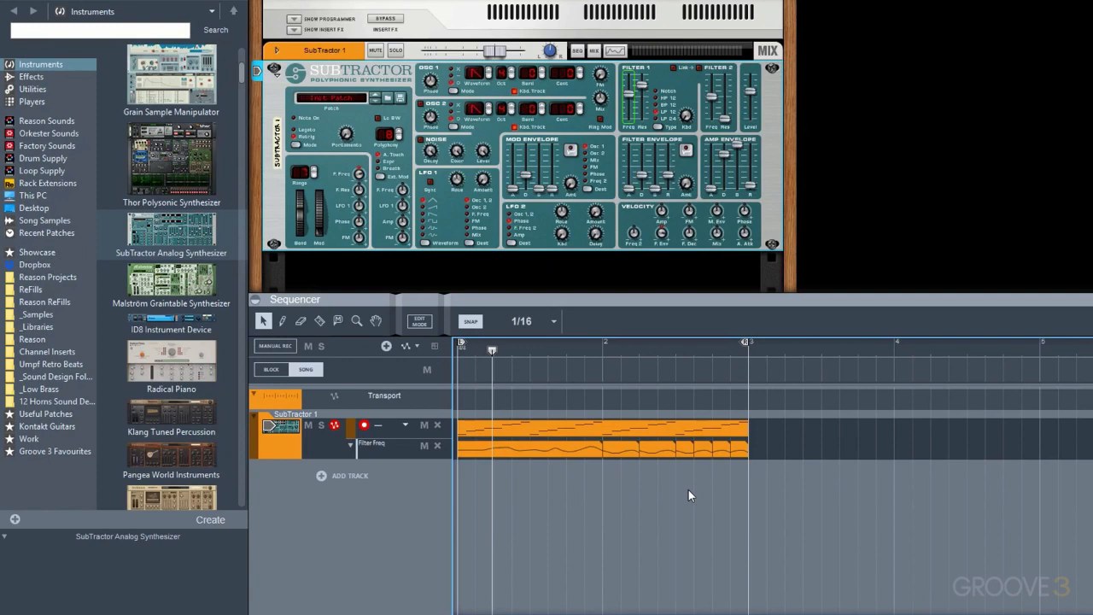
# Add automation lanes for the SubTractor mix channel's Level, FX1 Send On/Off, FX7 Send Level and FX8 Send Level.
pyautogui.keyDown('alt'); pyautogui.click(495, 51); pyautogui.keyUp('alt')
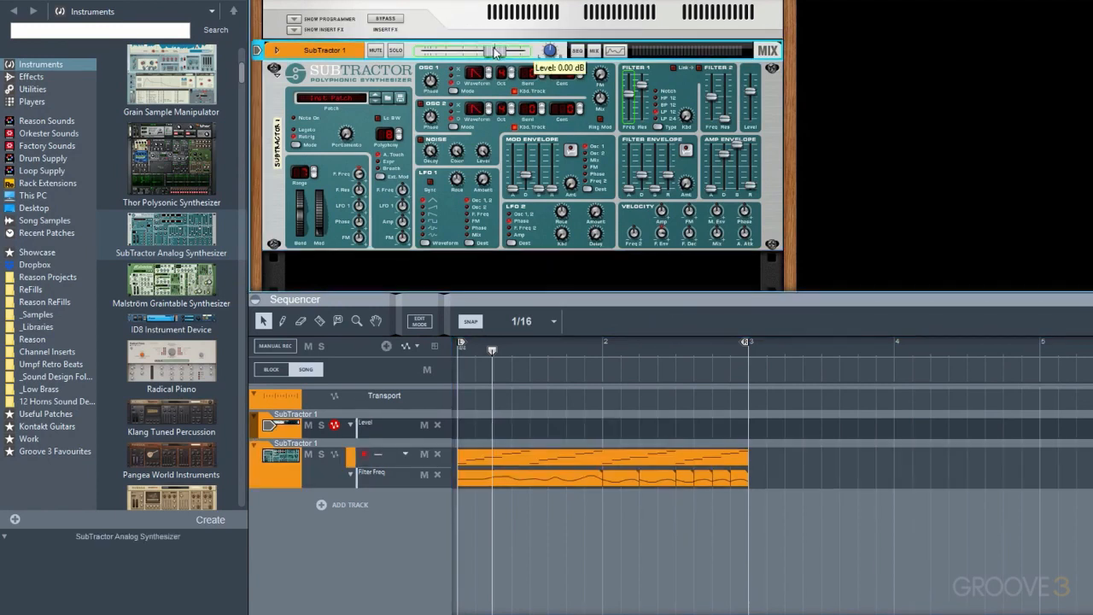
pyautogui.press('F5')
pyautogui.press('F7')
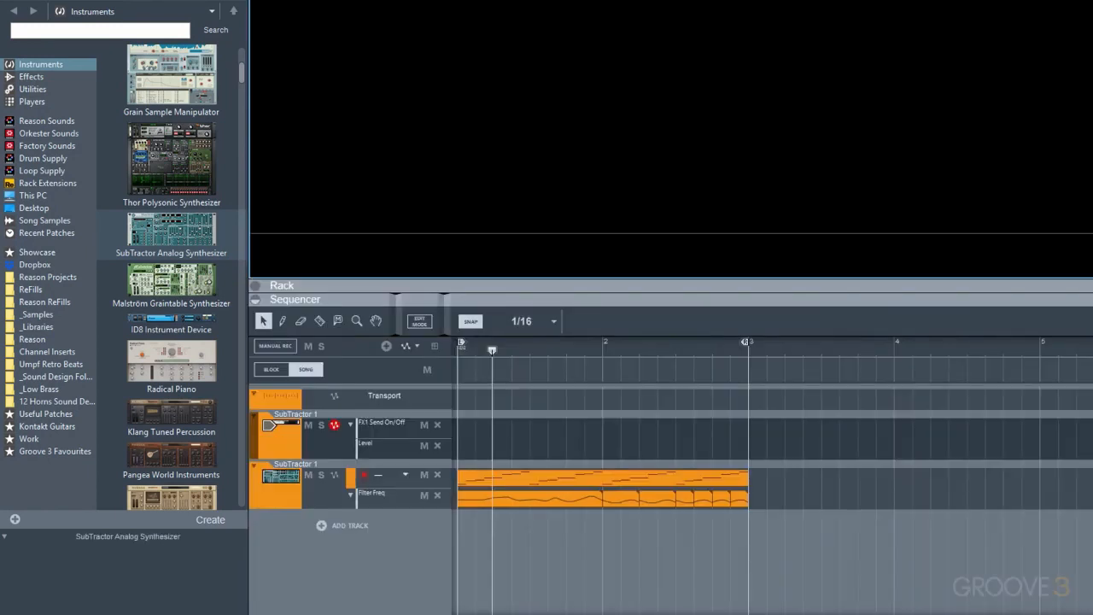
pyautogui.keyDown('alt'); pyautogui.click(294, 128); pyautogui.keyUp('alt')
pyautogui.keyDown('alt'); pyautogui.click(295, 146); pyautogui.keyUp('alt')
# Add automation lanes for the master section's FX7 Return Level and Master Level and for the transport's Tempo and Time Signature.
pyautogui.keyDown('alt'); pyautogui.click(982, 137); pyautogui.keyUp('alt')
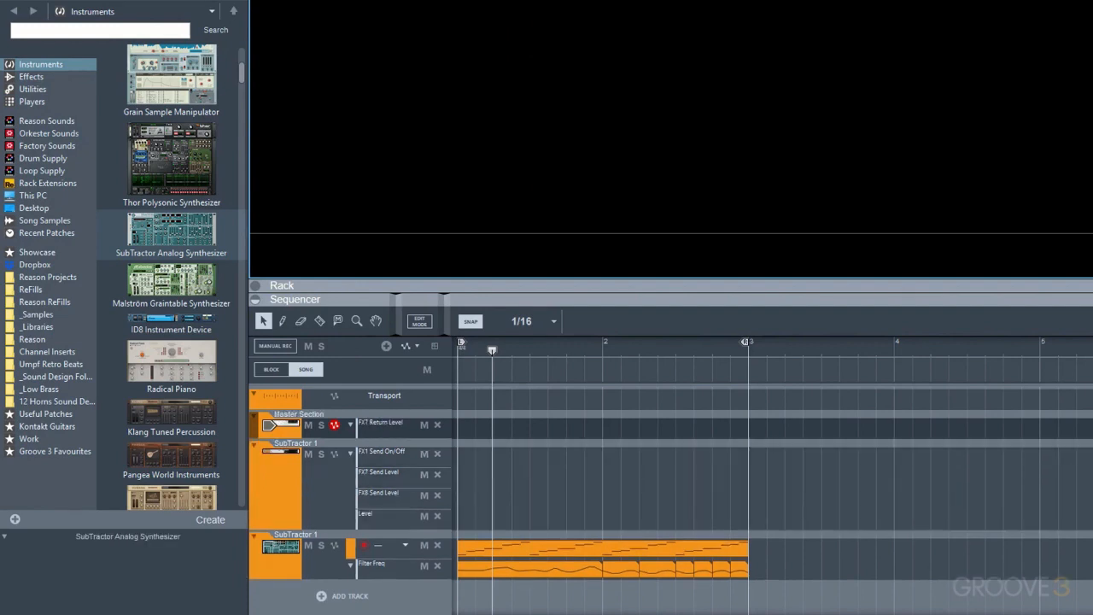
pyautogui.keyDown('alt'); pyautogui.click(999, 171); pyautogui.keyUp('alt')
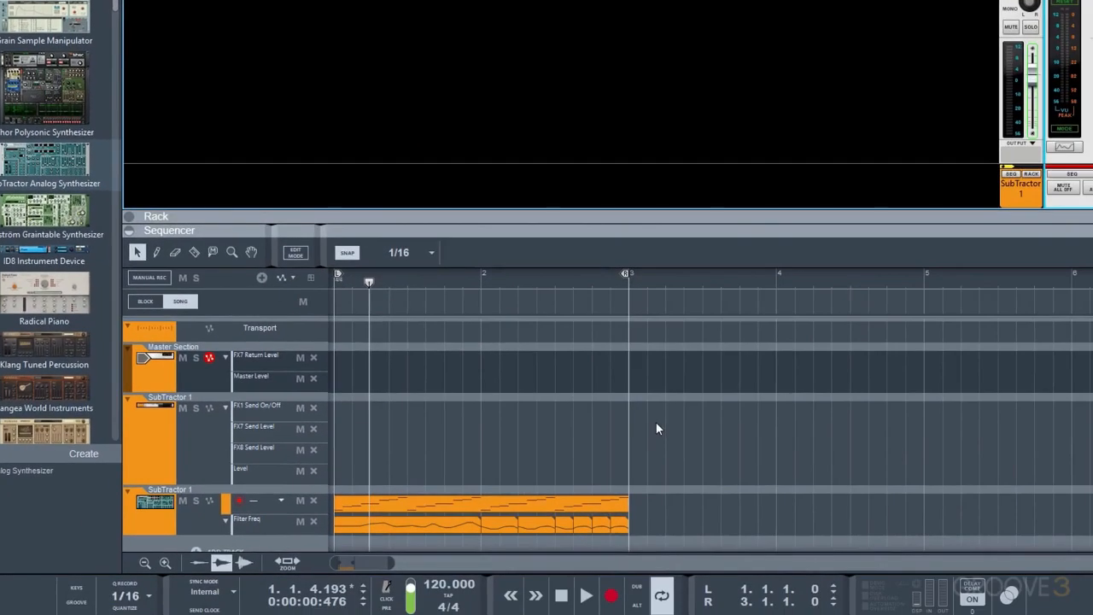
pyautogui.keyDown('alt'); pyautogui.click(437, 588); pyautogui.keyUp('alt')
pyautogui.keyDown('alt'); pyautogui.click(441, 607); pyautogui.keyUp('alt')
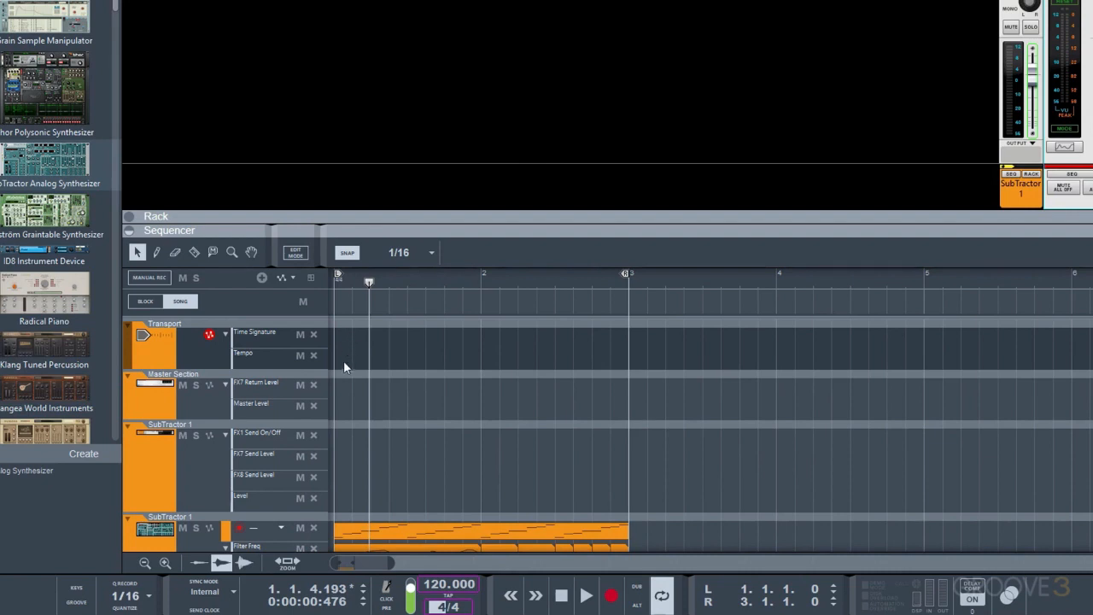
# Draw a varying Tempo curve about five beats long from 1.1.1 and a two-bar Time Signature clip set to 4/4.
pyautogui.moveTo(344, 361); pyautogui.dragTo(518, 363)
pyautogui.moveTo(342, 410)
pyautogui.mouseDown()
pyautogui.moveTo(367, 362)
pyautogui.moveTo(512, 390)
pyautogui.mouseUp()
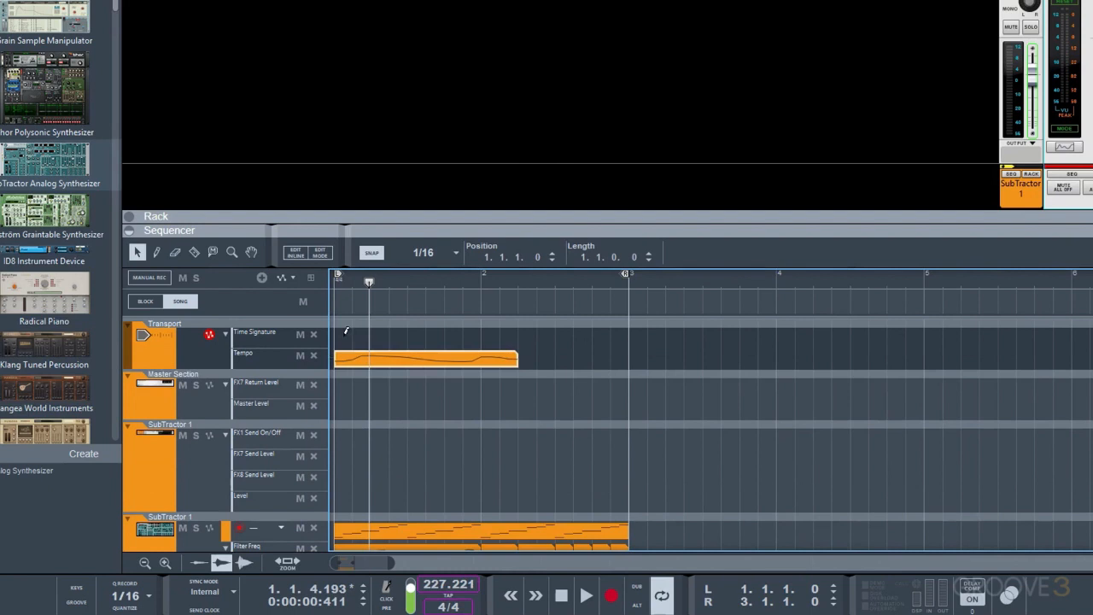
pyautogui.moveTo(344, 336); pyautogui.dragTo(484, 336)
pyautogui.click(343, 337)
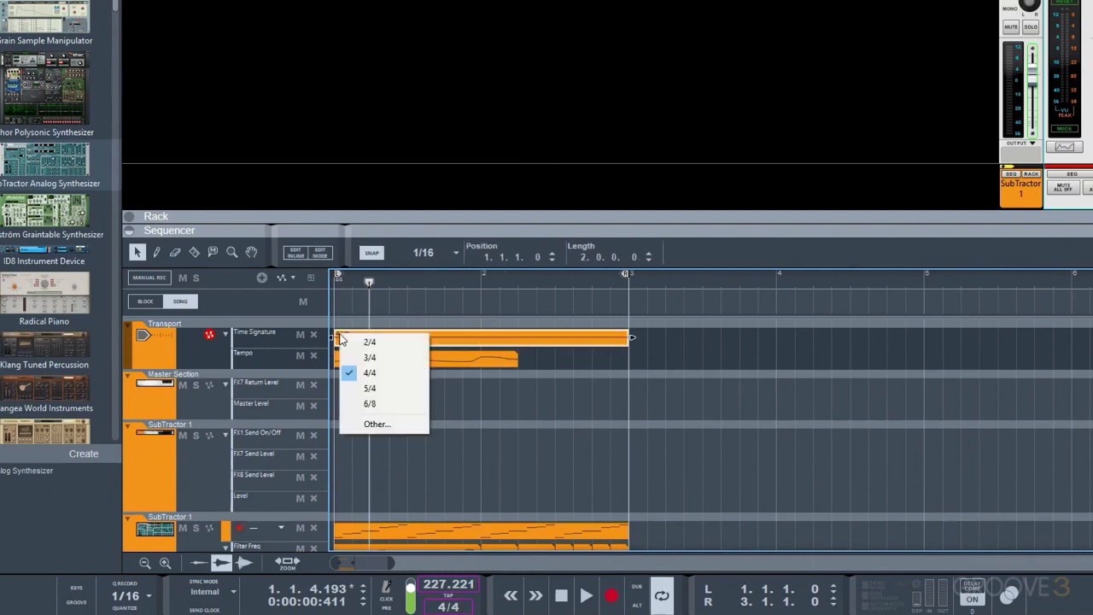
pyautogui.click(372, 424)
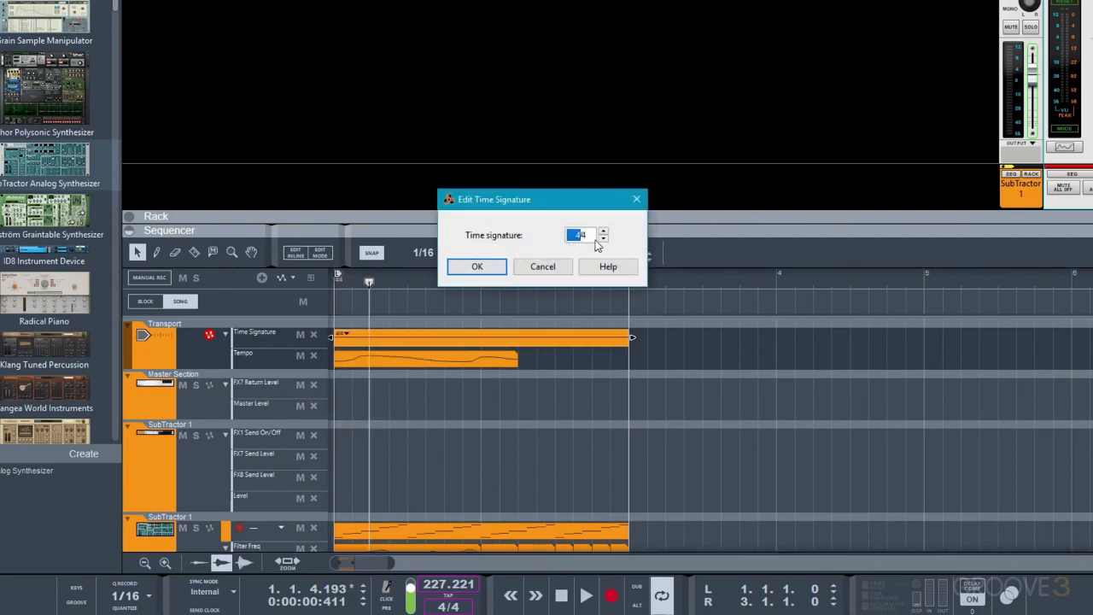
pyautogui.click(484, 268)
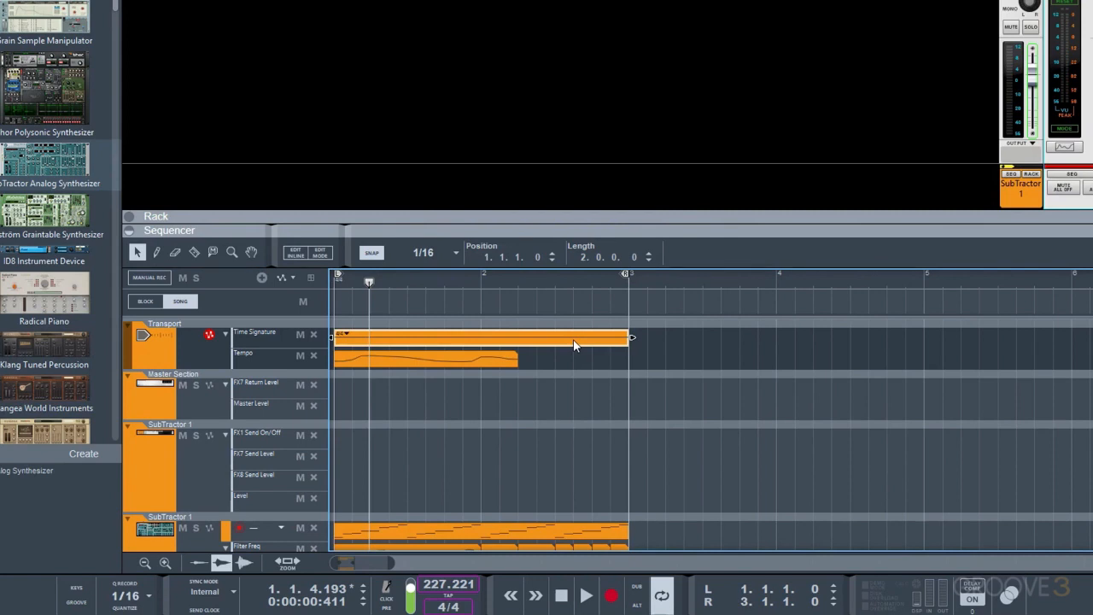
# Play the loop to check the tempo automation, and play on from bar 3 past the end of the clips.
pyautogui.press('space')
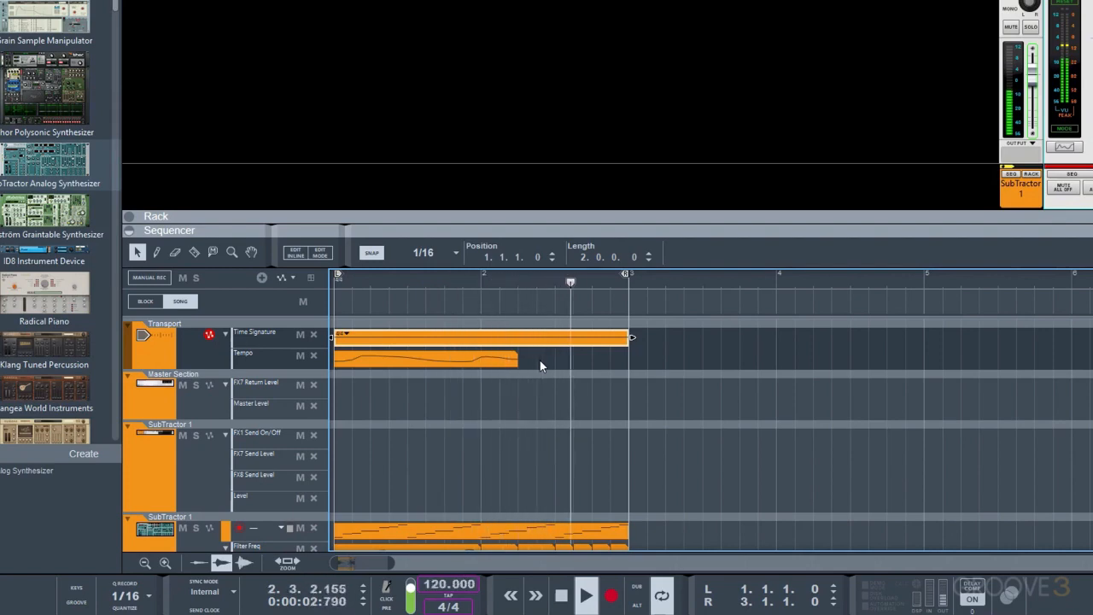
pyautogui.press('space')
pyautogui.click(633, 281)
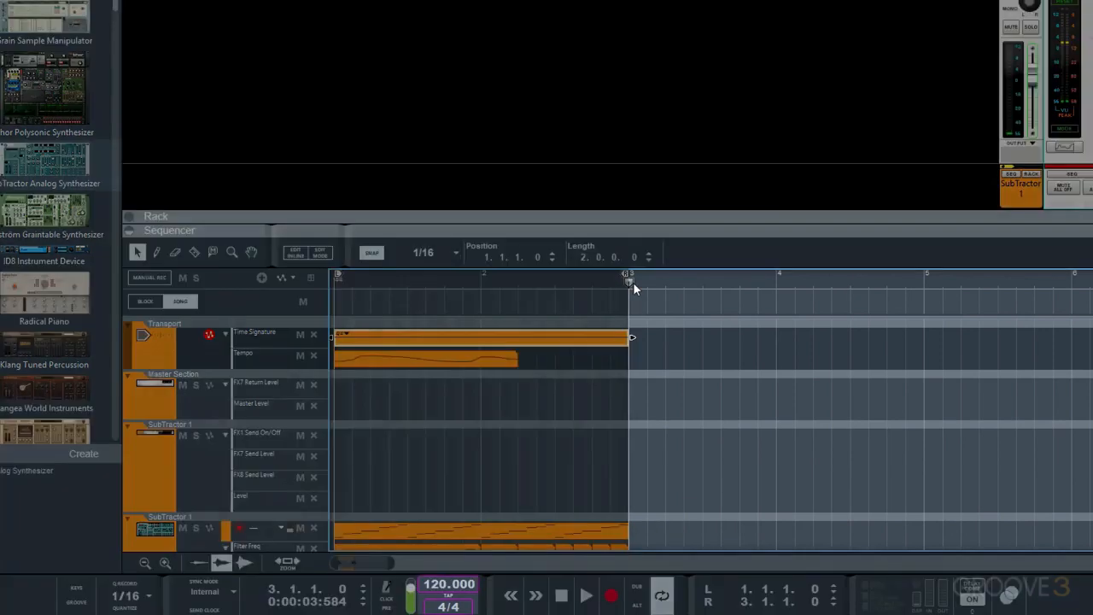
pyautogui.press('space')
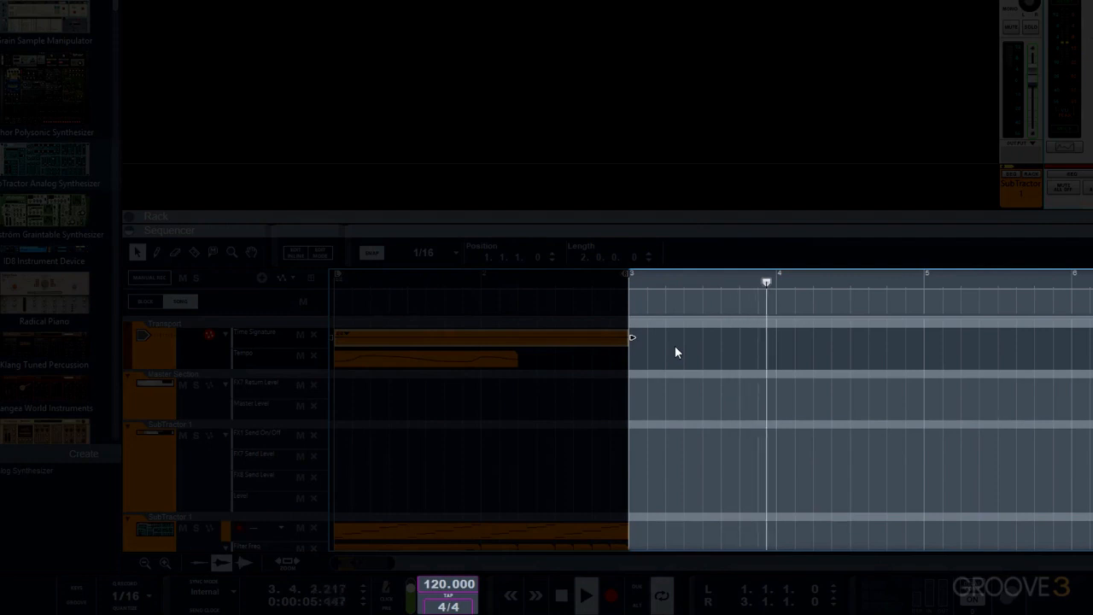
pyautogui.press('space')
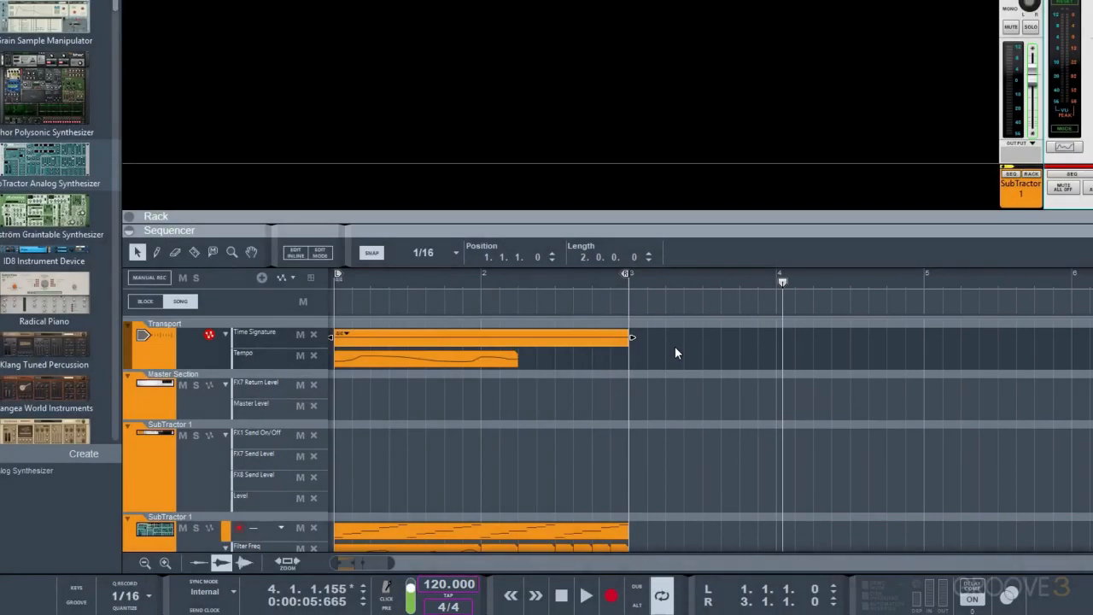